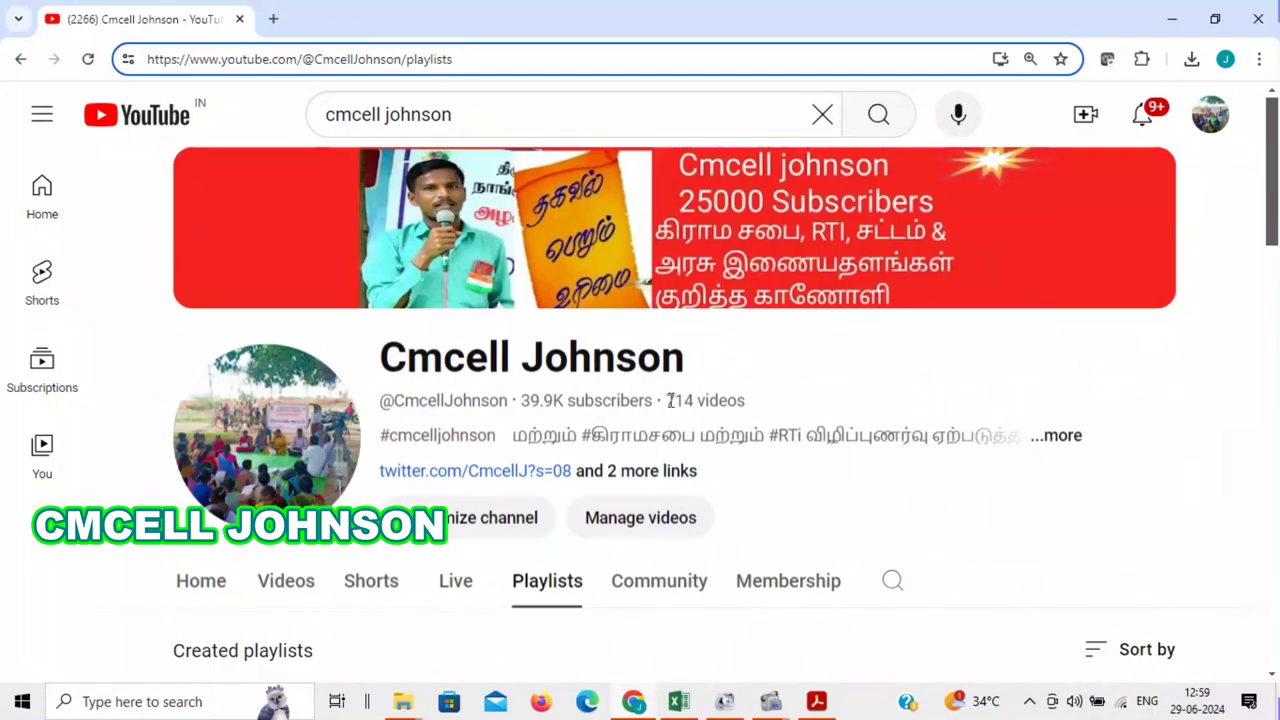
Switch to the recharge plan PDF in Adobe Acrobat and check the start date of the prepaid price increases
{"action": "left_click_drag", "start_coordinate": [668, 399], "coordinate": [760, 402]}
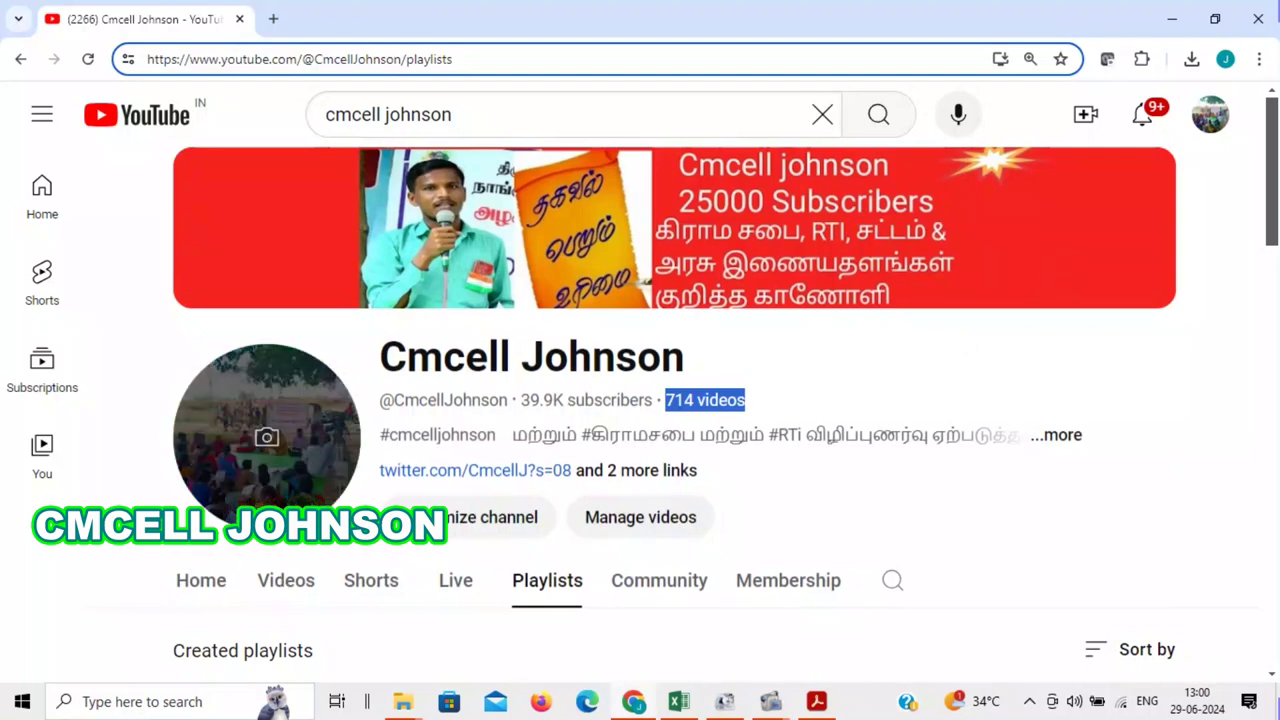
{"action": "left_click", "coordinate": [817, 703]}
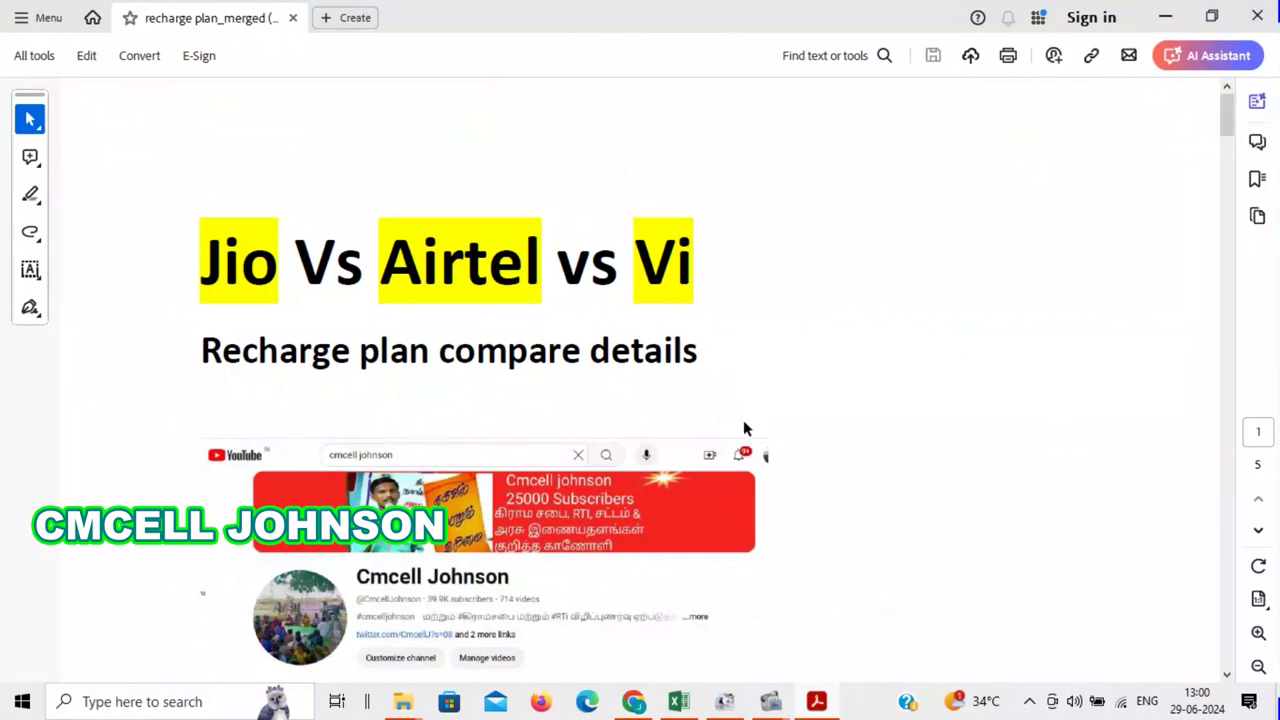
{"action": "scroll", "coordinate": [743, 428], "scroll_direction": "down", "scroll_amount": 5}
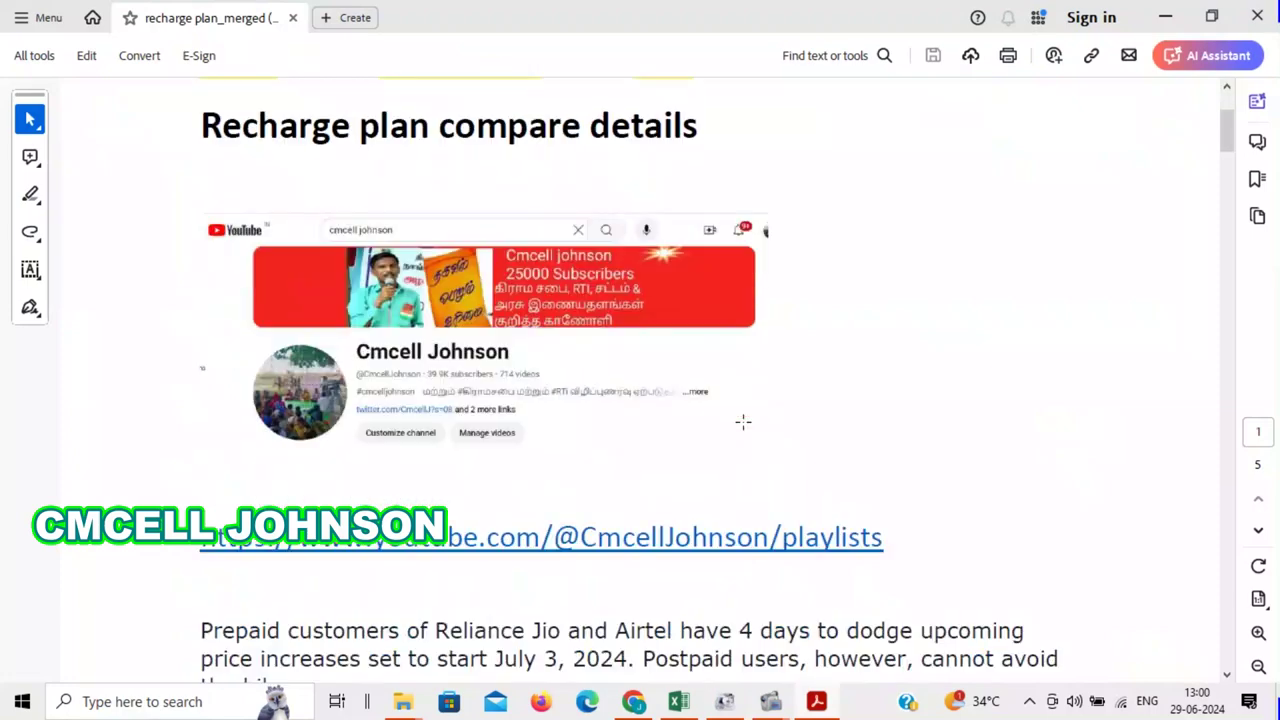
{"action": "left_click_drag", "start_coordinate": [498, 484], "coordinate": [634, 480]}
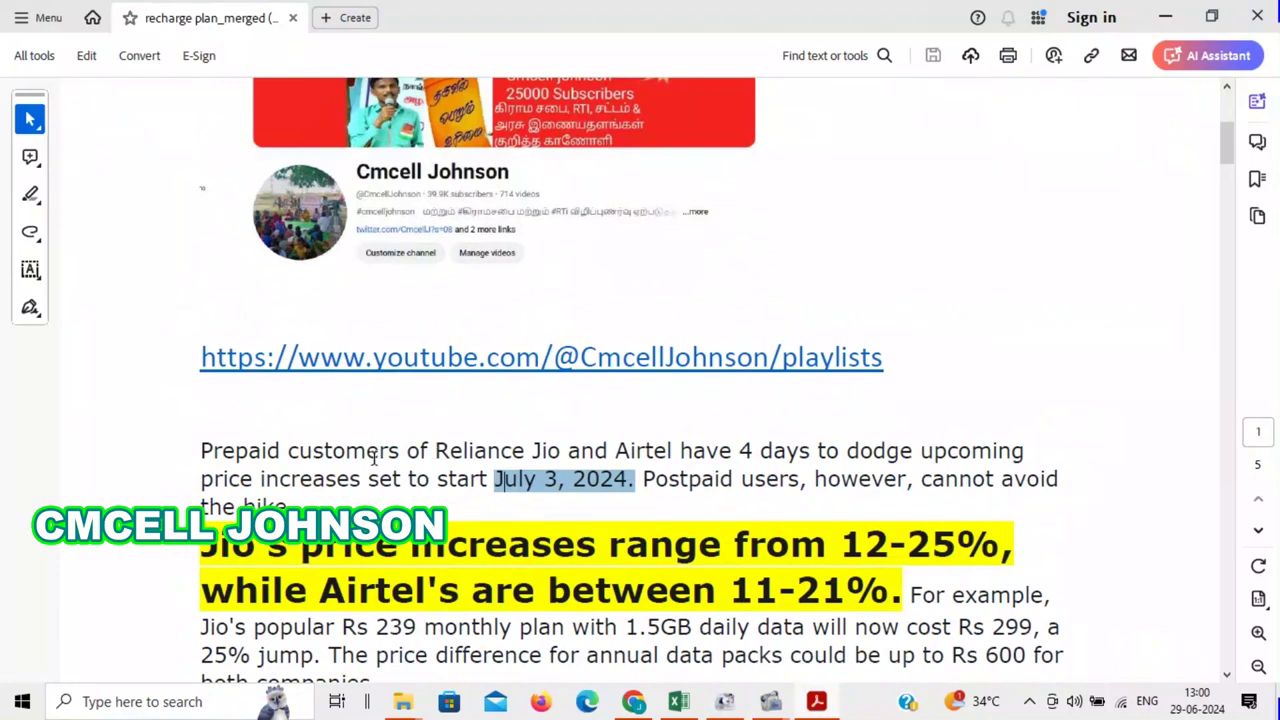
{"action": "left_click", "coordinate": [340, 456]}
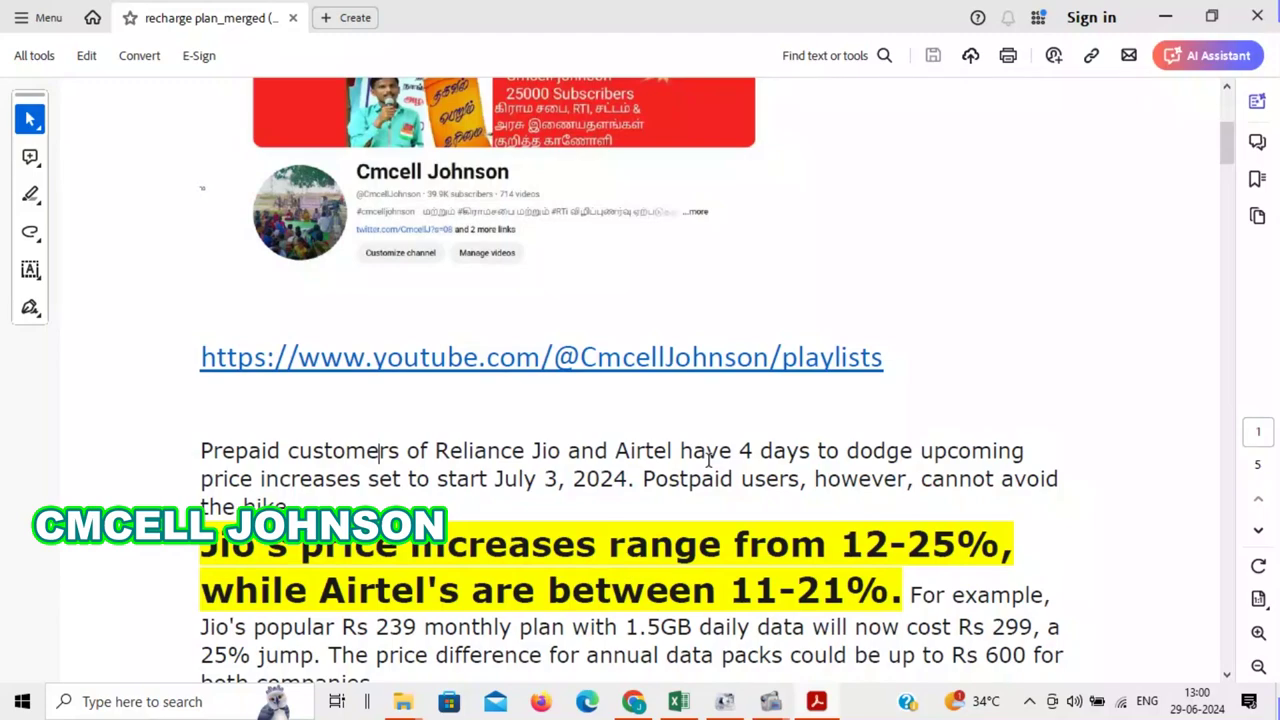
Read the summary of the price hike, selecting the percentage ranges given for Jio and Airtel
{"action": "scroll", "coordinate": [708, 458], "scroll_direction": "down", "scroll_amount": 6}
{"action": "scroll", "coordinate": [676, 455], "scroll_direction": "up", "scroll_amount": 3}
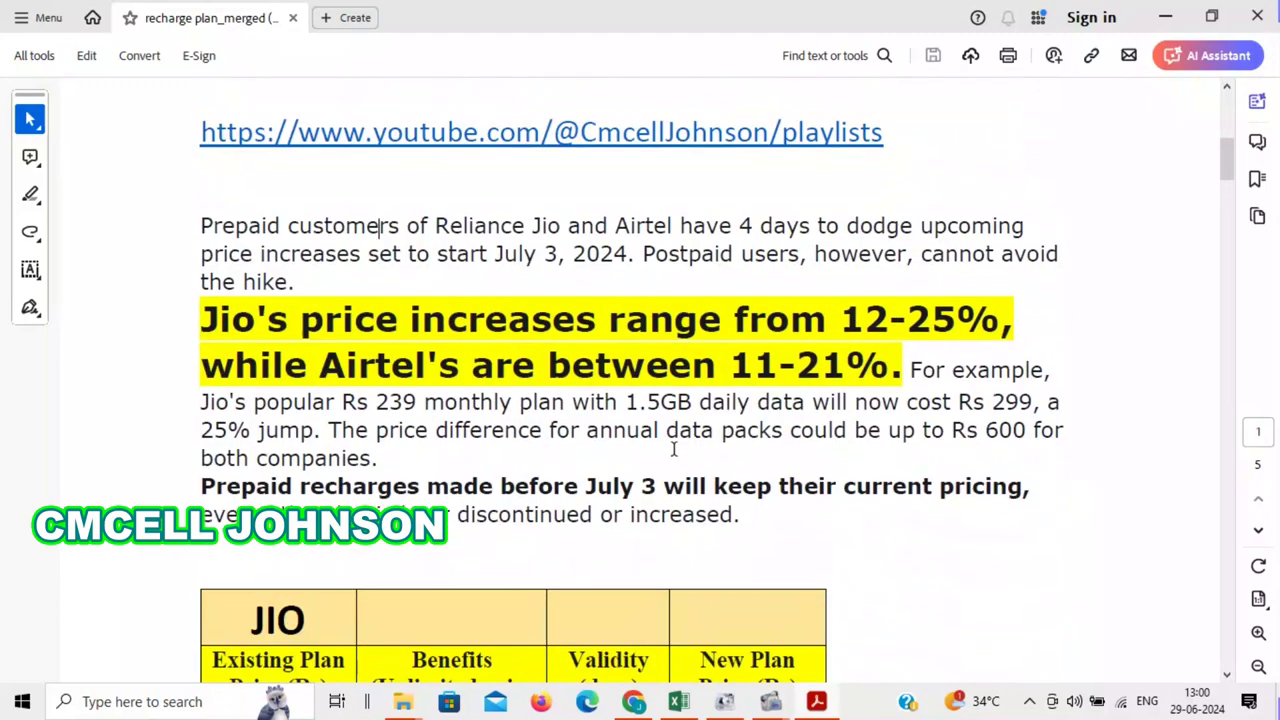
{"action": "scroll", "coordinate": [669, 446], "scroll_direction": "down", "scroll_amount": 1}
{"action": "scroll", "coordinate": [674, 451], "scroll_direction": "up", "scroll_amount": 2}
{"action": "left_click_drag", "start_coordinate": [836, 318], "coordinate": [1000, 320]}
{"action": "left_click_drag", "start_coordinate": [744, 369], "coordinate": [895, 368]}
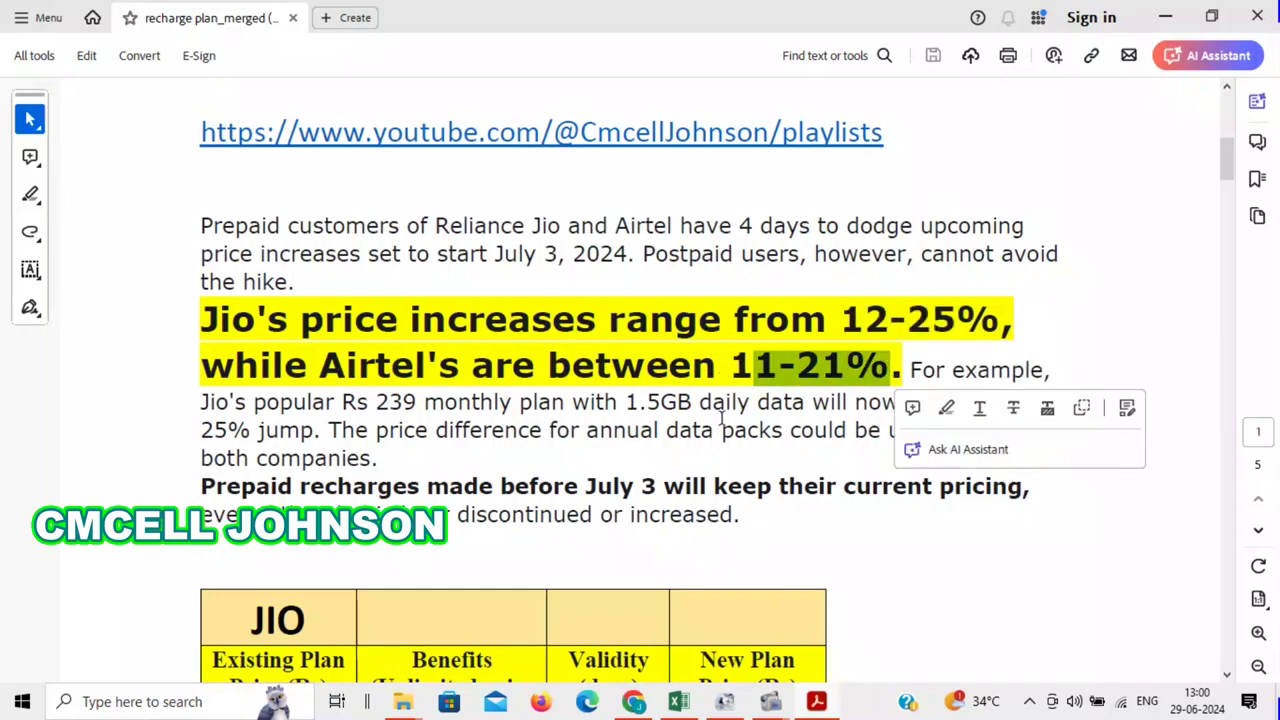
Compare the existing and new prices of the monthly plans in the JIO table of the PDF
{"action": "scroll", "coordinate": [725, 418], "scroll_direction": "down", "scroll_amount": 3}
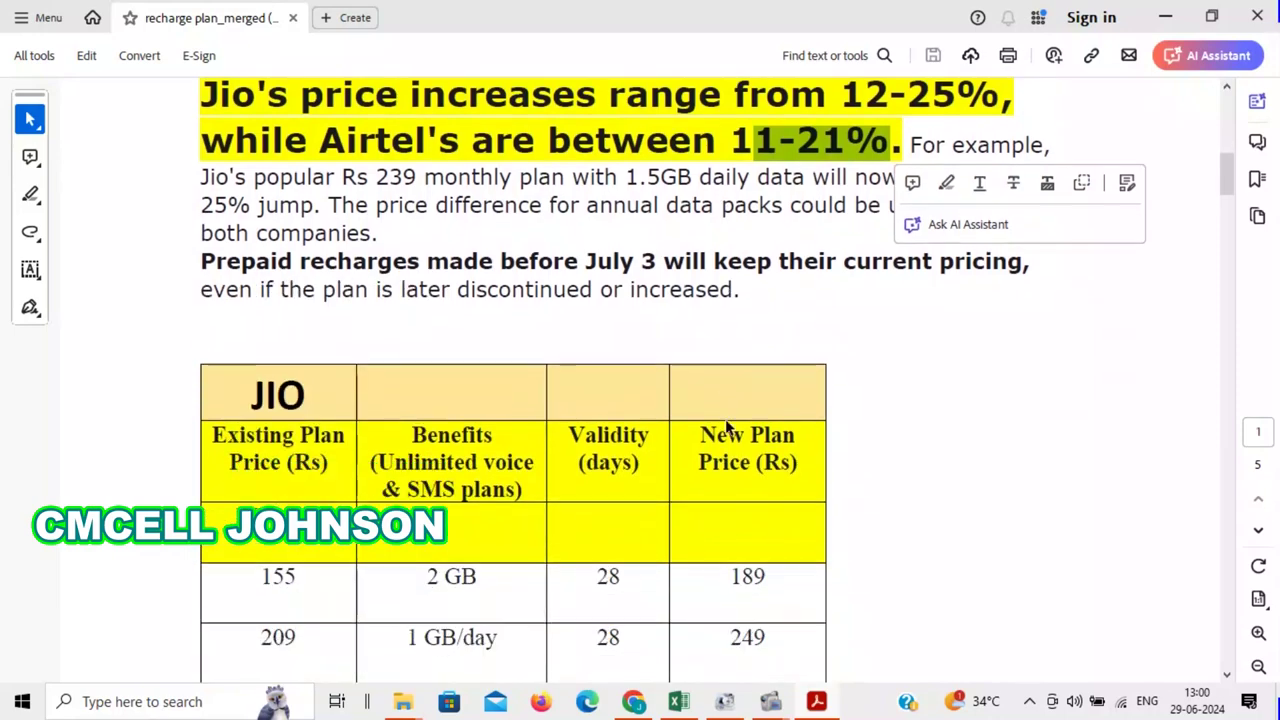
{"action": "scroll", "coordinate": [725, 418], "scroll_direction": "down", "scroll_amount": 2}
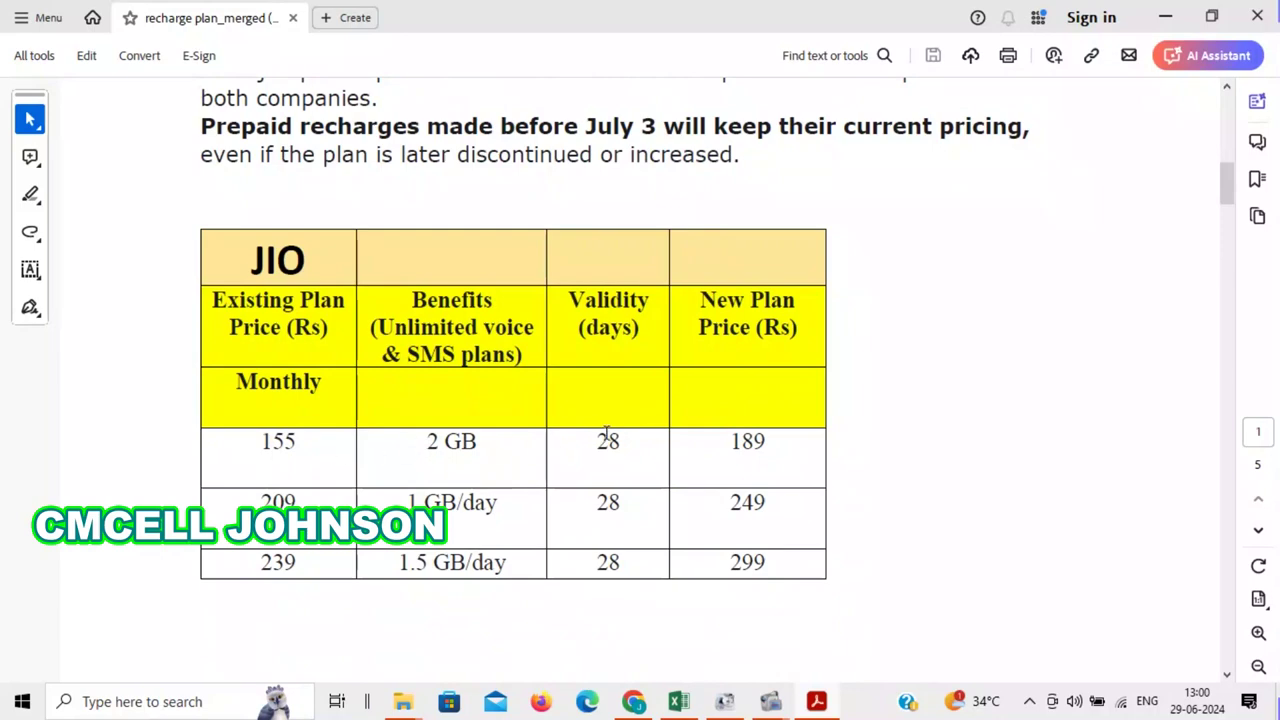
{"action": "left_click_drag", "start_coordinate": [316, 444], "coordinate": [251, 434]}
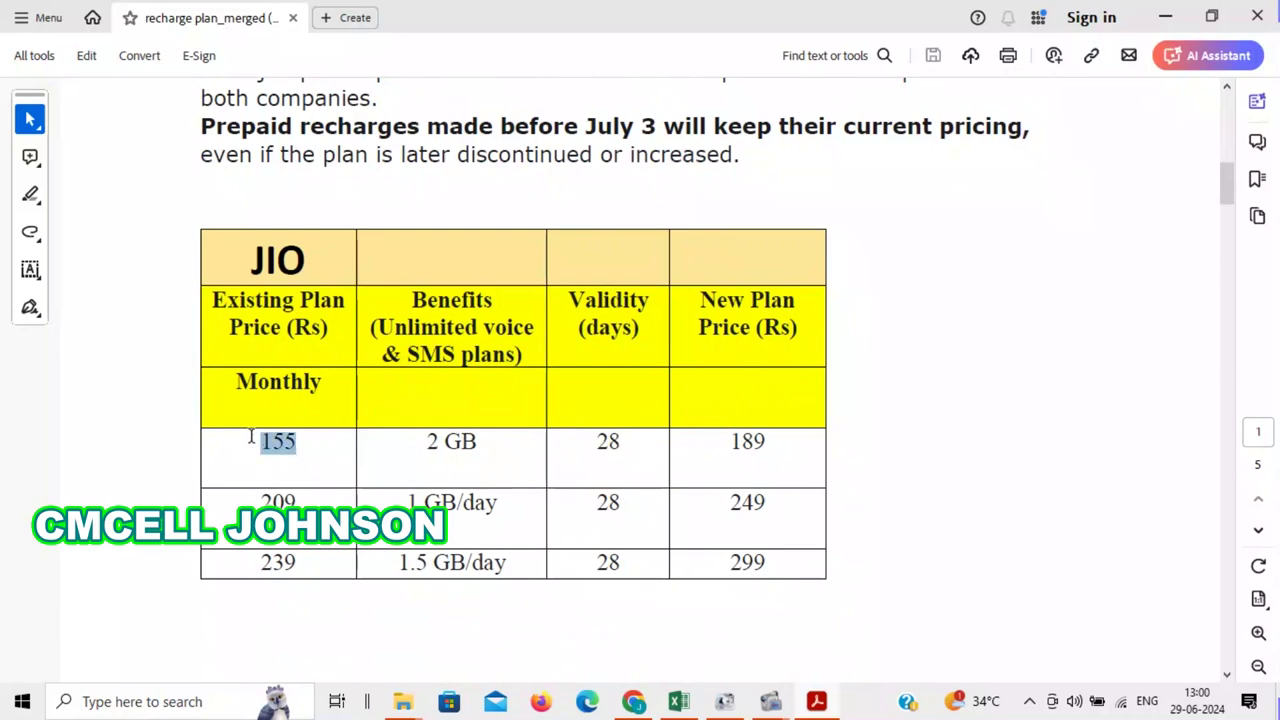
{"action": "left_click_drag", "start_coordinate": [780, 437], "coordinate": [724, 441]}
{"action": "scroll", "coordinate": [476, 500], "scroll_direction": "down", "scroll_amount": 3}
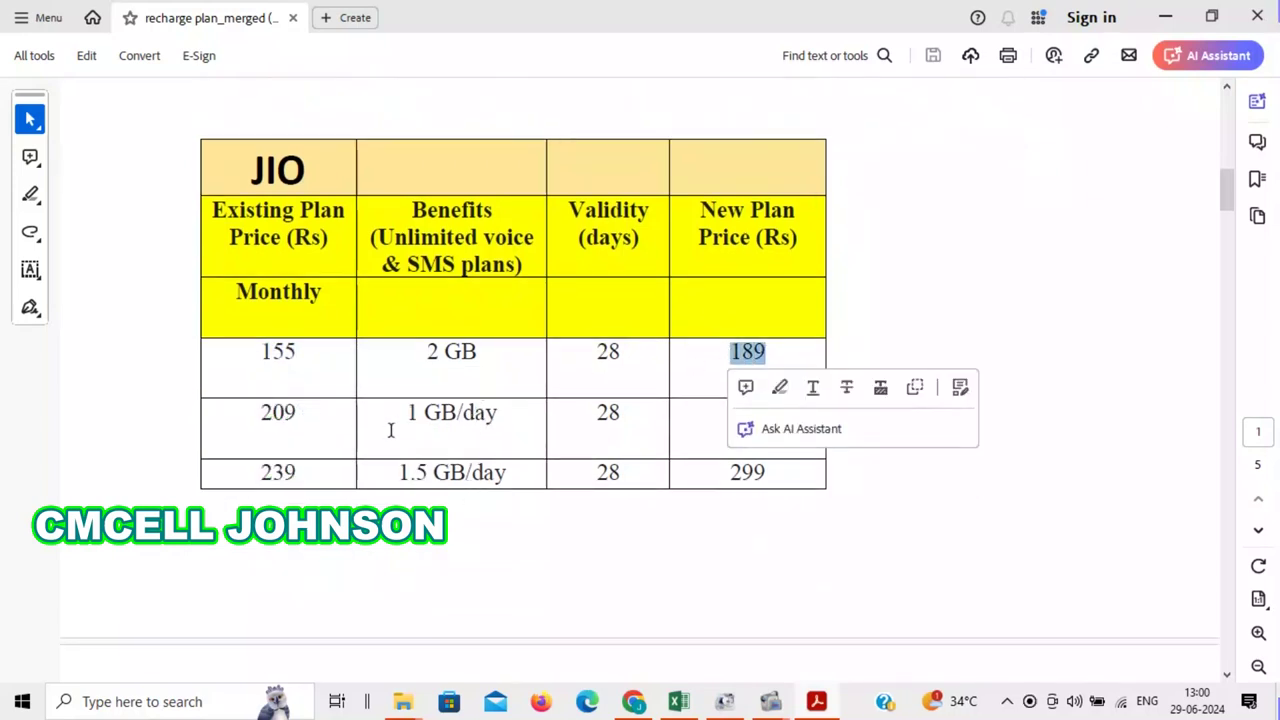
{"action": "left_click", "coordinate": [628, 421]}
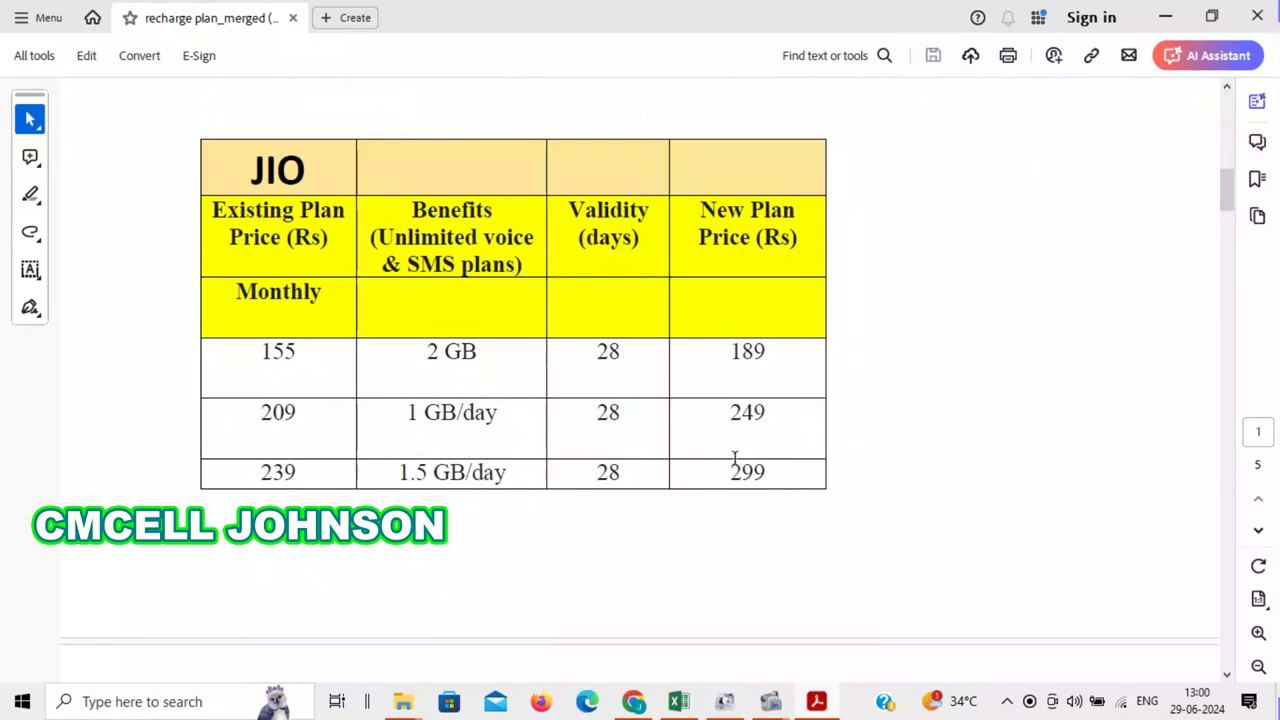
{"action": "double_click", "coordinate": [296, 476]}
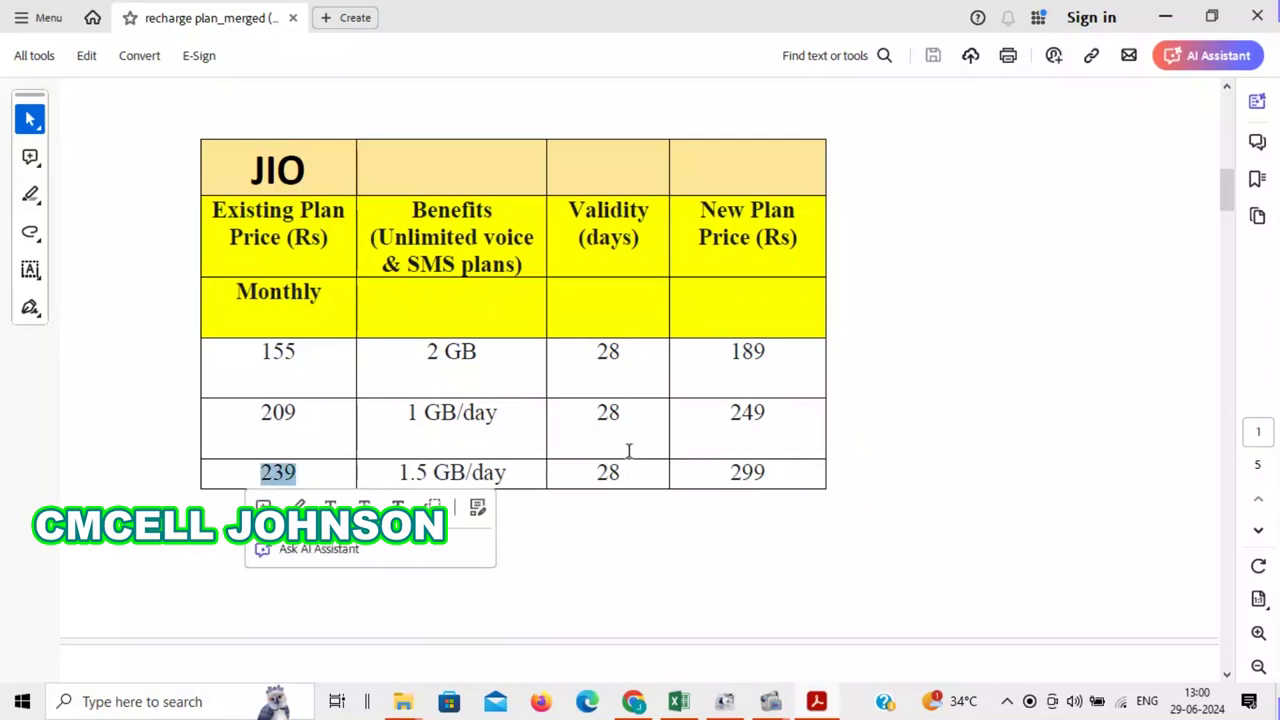
{"action": "left_click_drag", "start_coordinate": [724, 470], "coordinate": [771, 466]}
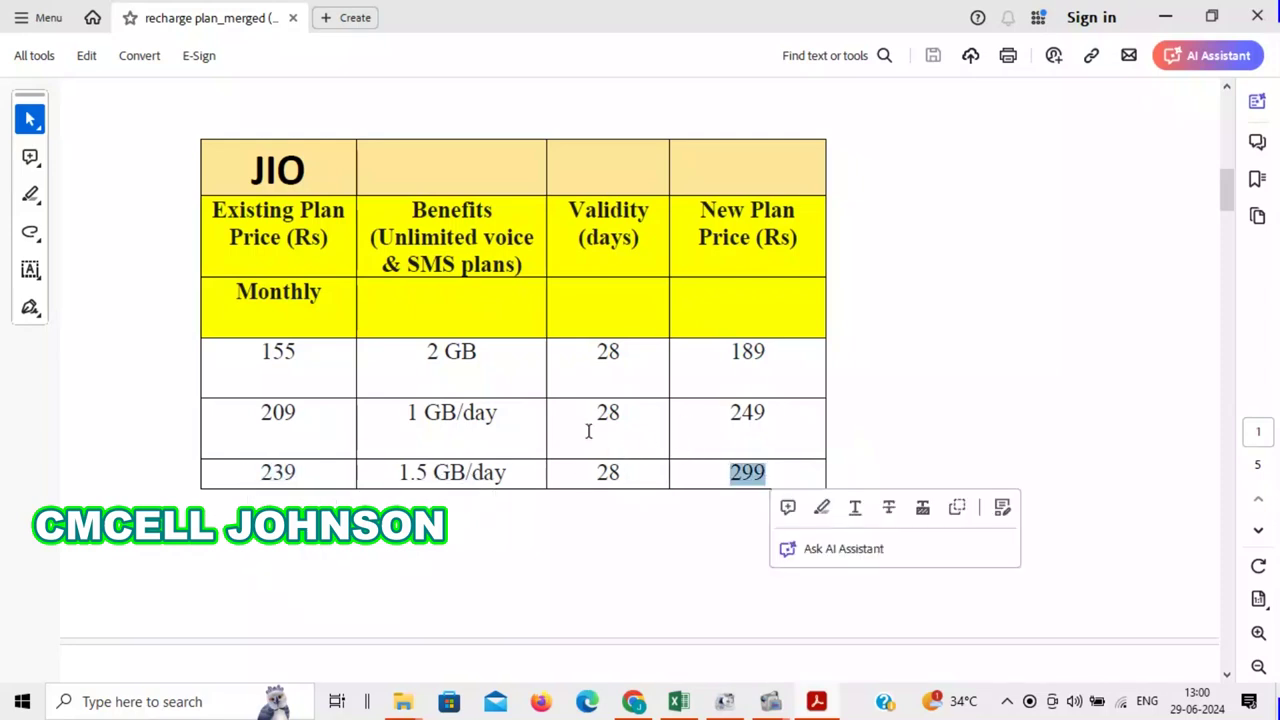
Review Jio's longer plans in the PDF, comparing existing and new prices of the 2-month plans and viewing the 3-month plans
{"action": "scroll", "coordinate": [689, 408], "scroll_direction": "down", "scroll_amount": 6}
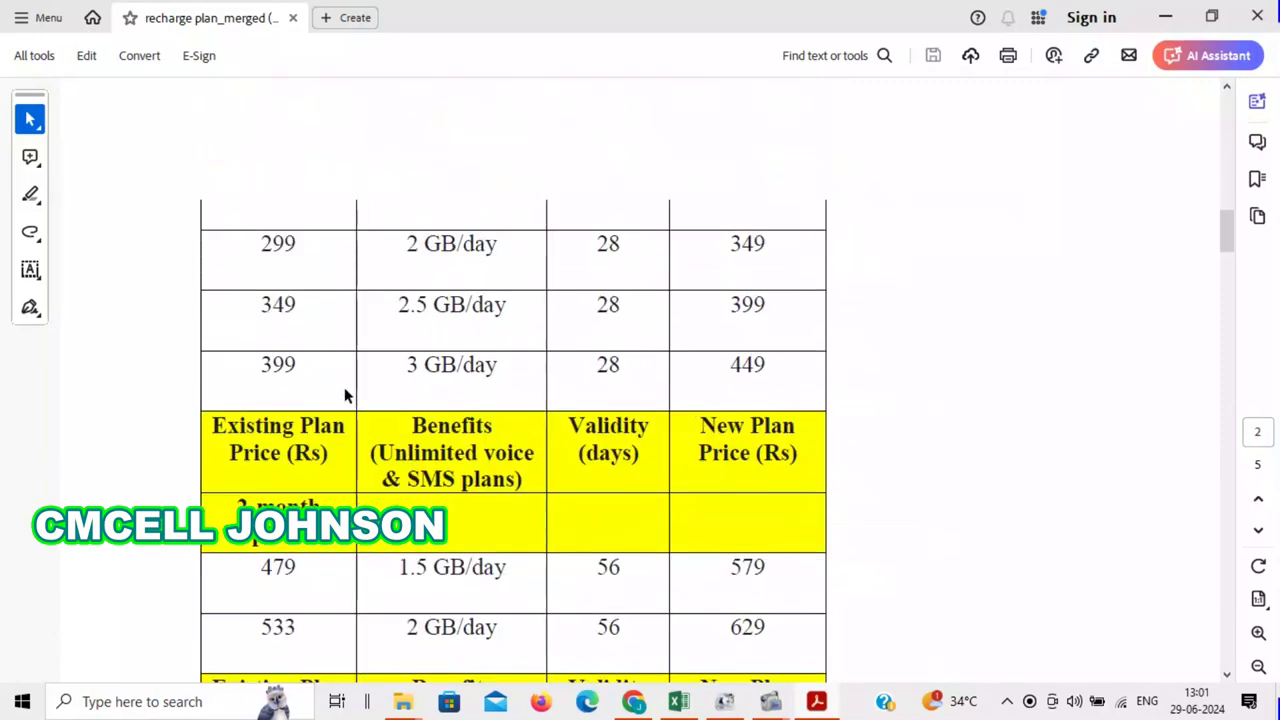
{"action": "scroll", "coordinate": [725, 376], "scroll_direction": "down", "scroll_amount": 1}
{"action": "scroll", "coordinate": [725, 376], "scroll_direction": "down", "scroll_amount": 3}
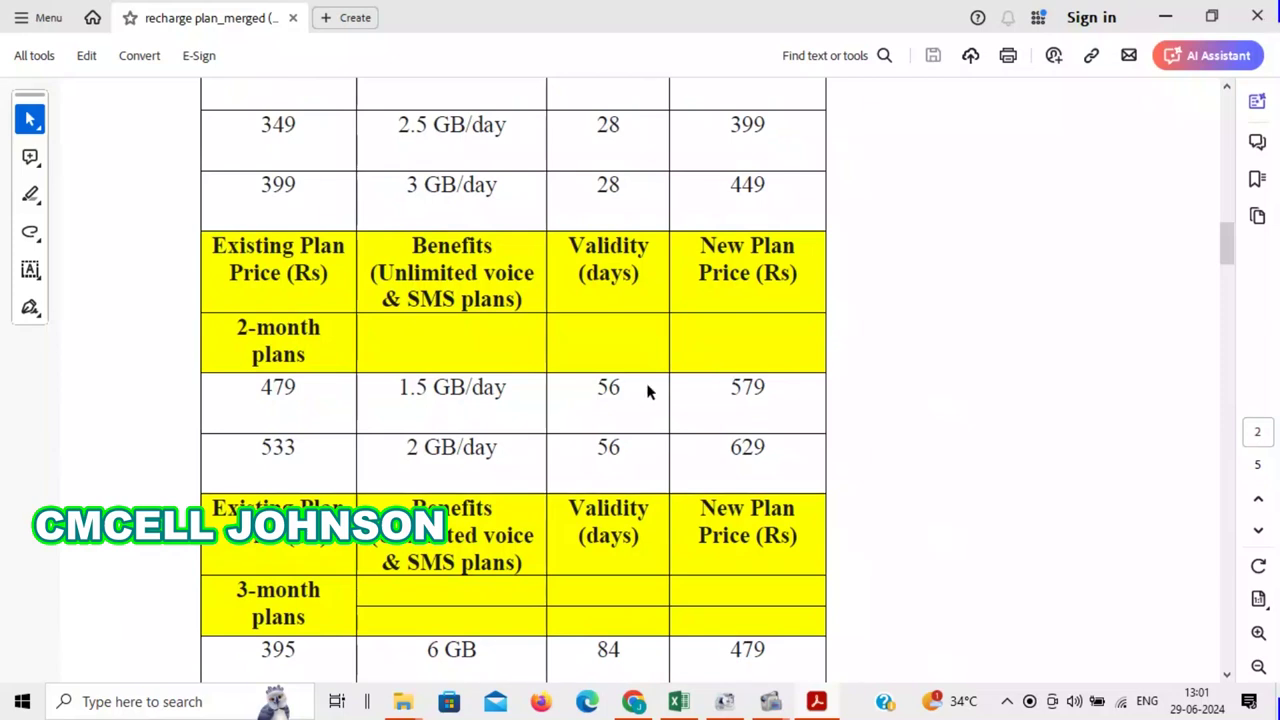
{"action": "left_click_drag", "start_coordinate": [300, 387], "coordinate": [249, 387]}
{"action": "left_click_drag", "start_coordinate": [725, 388], "coordinate": [782, 390]}
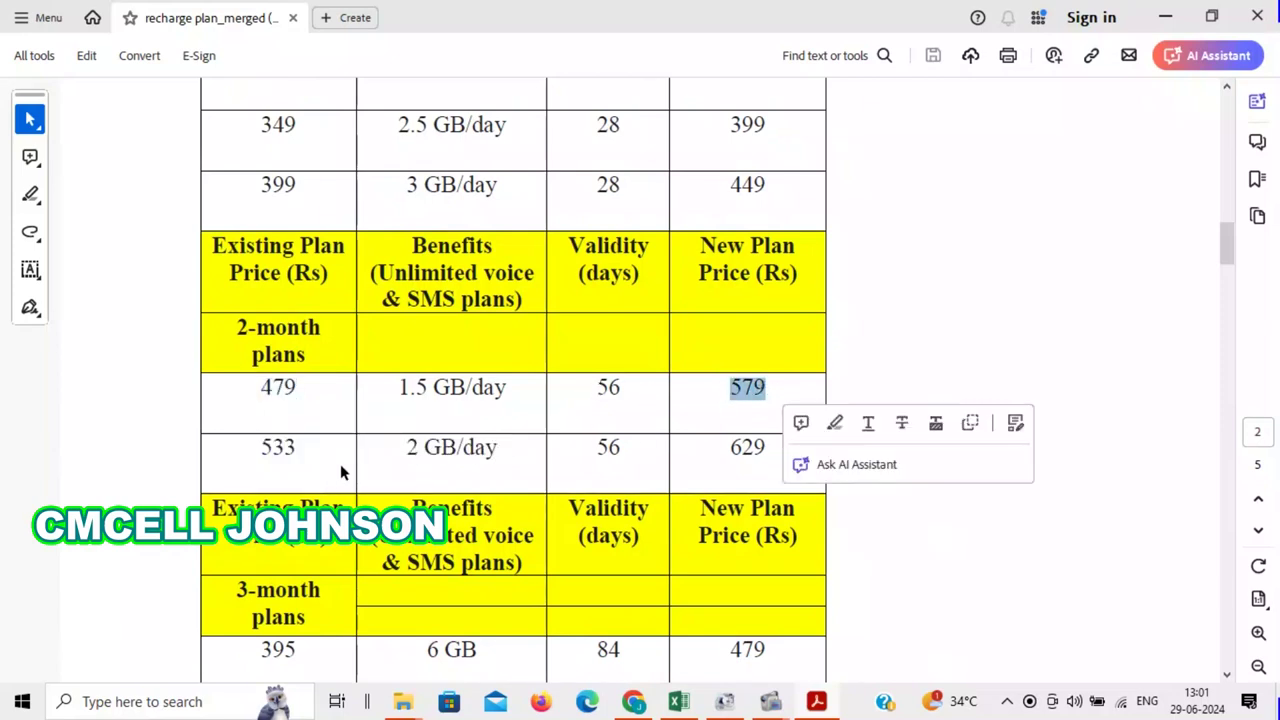
{"action": "left_click_drag", "start_coordinate": [299, 451], "coordinate": [251, 449]}
{"action": "left_click_drag", "start_coordinate": [717, 446], "coordinate": [798, 451]}
{"action": "scroll", "coordinate": [590, 399], "scroll_direction": "down", "scroll_amount": 5}
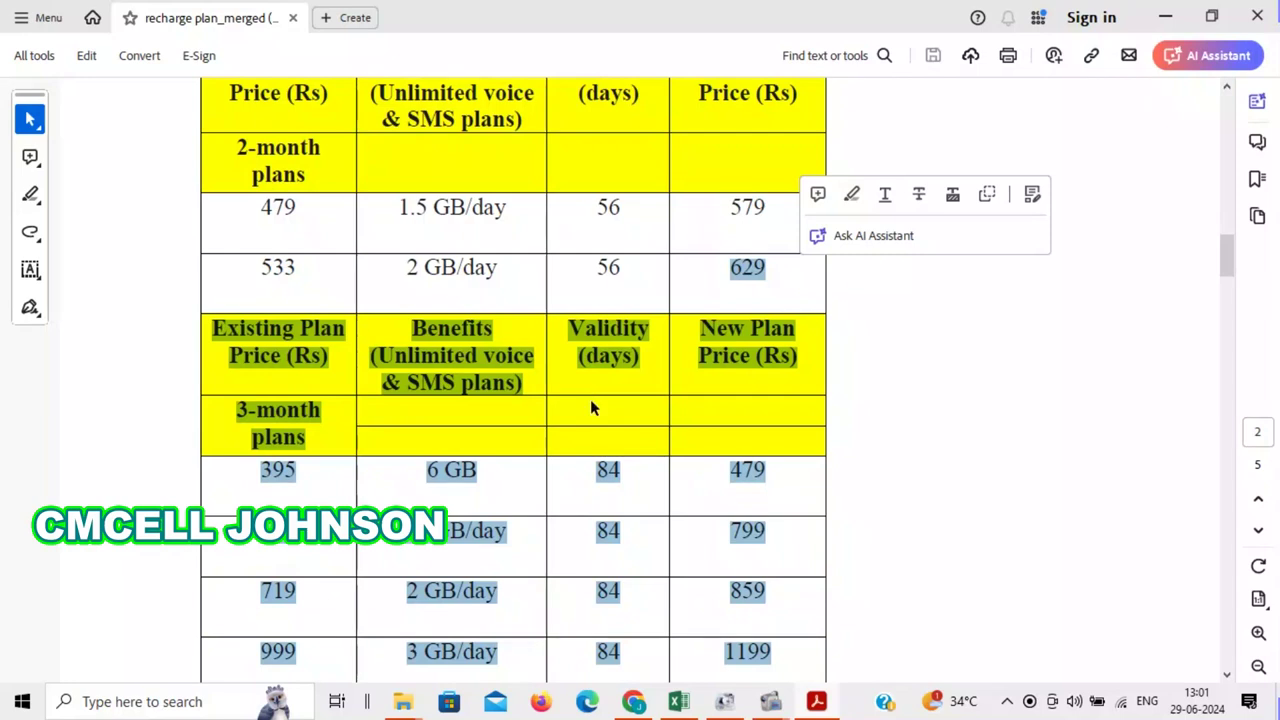
{"action": "left_click", "coordinate": [391, 371]}
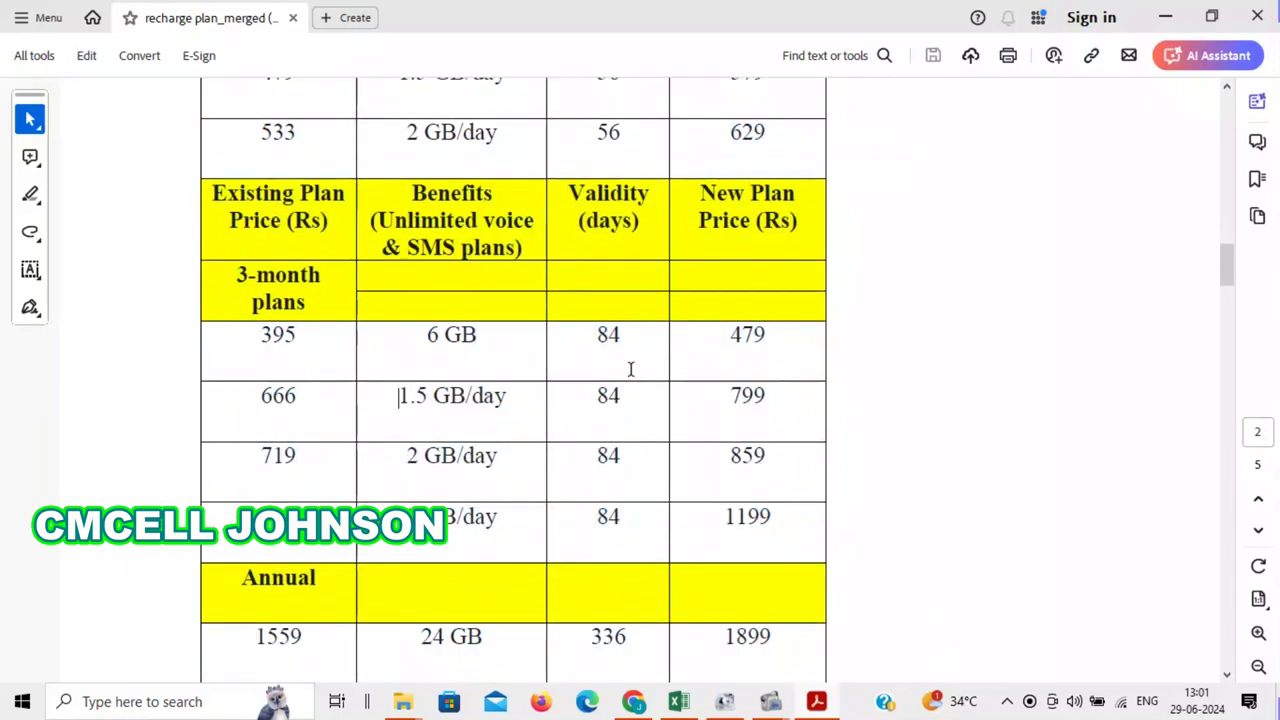
{"action": "scroll", "coordinate": [630, 369], "scroll_direction": "down", "scroll_amount": 1}
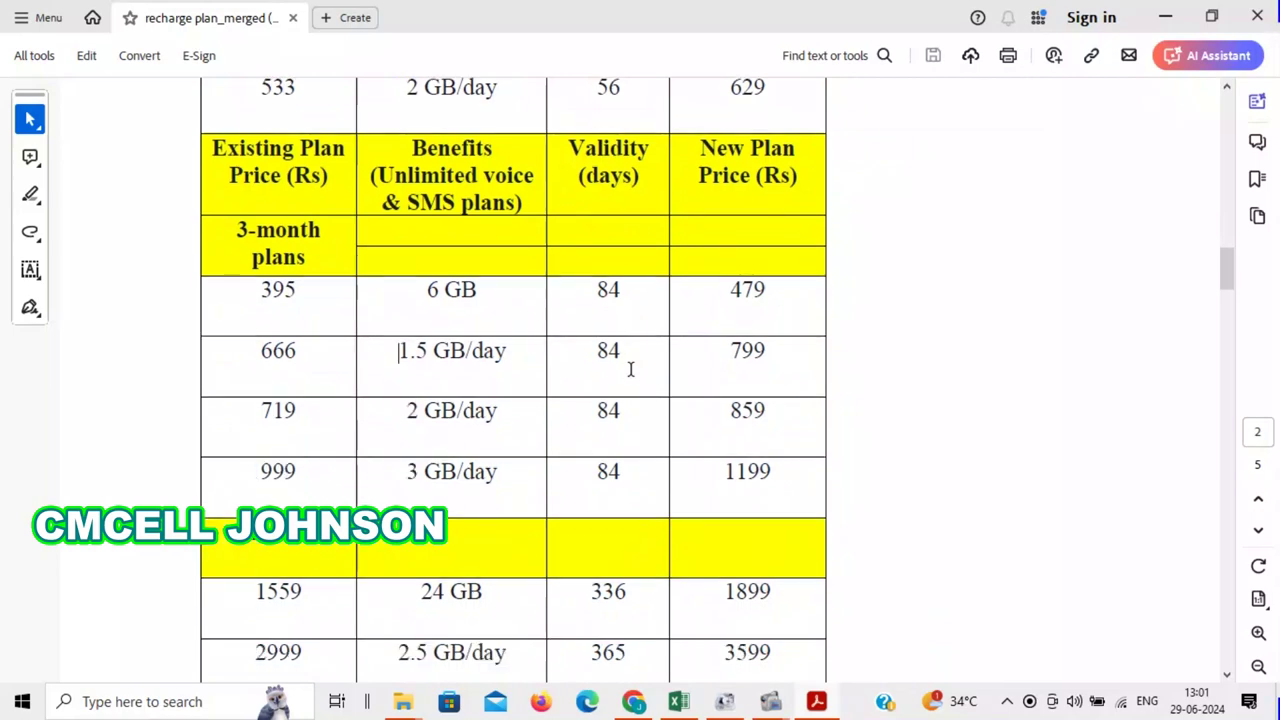
Switch to the recharge plans workbook in Excel and compare the revised 28-day 2 GB plan prices of Jio, Airtel and Vodafone Idea
{"action": "left_click", "coordinate": [690, 695]}
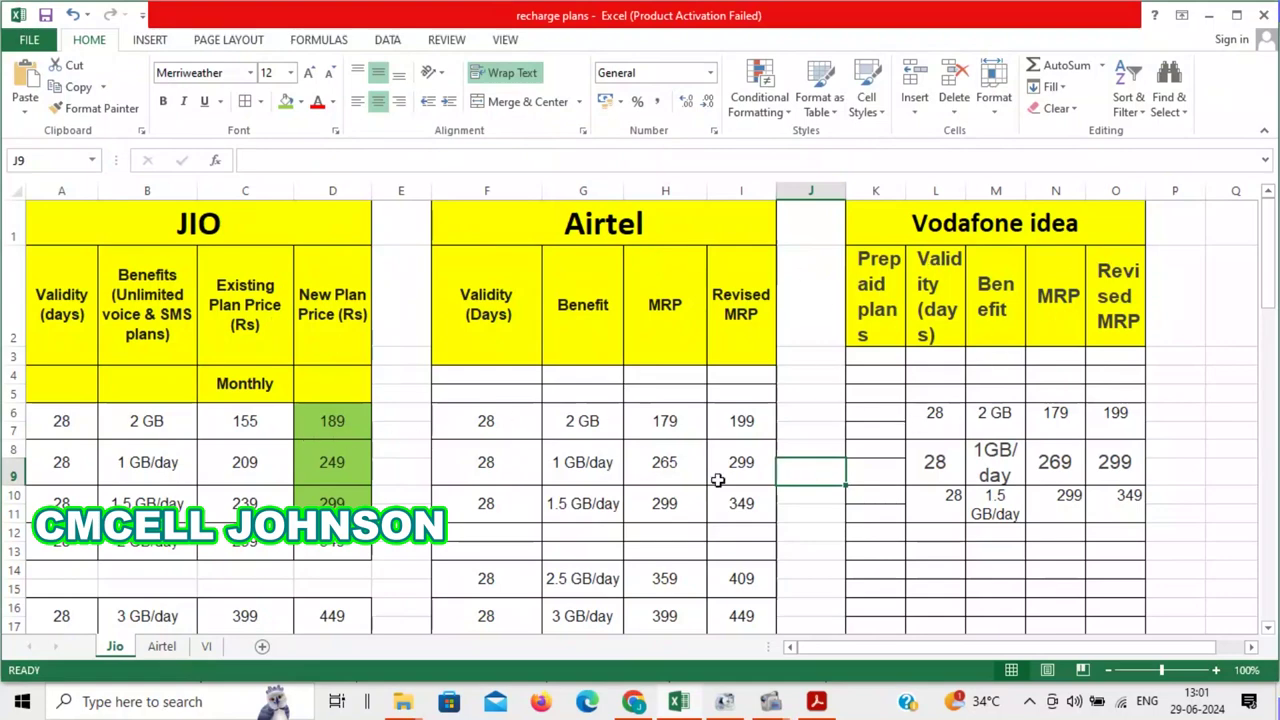
{"action": "left_click", "coordinate": [63, 428]}
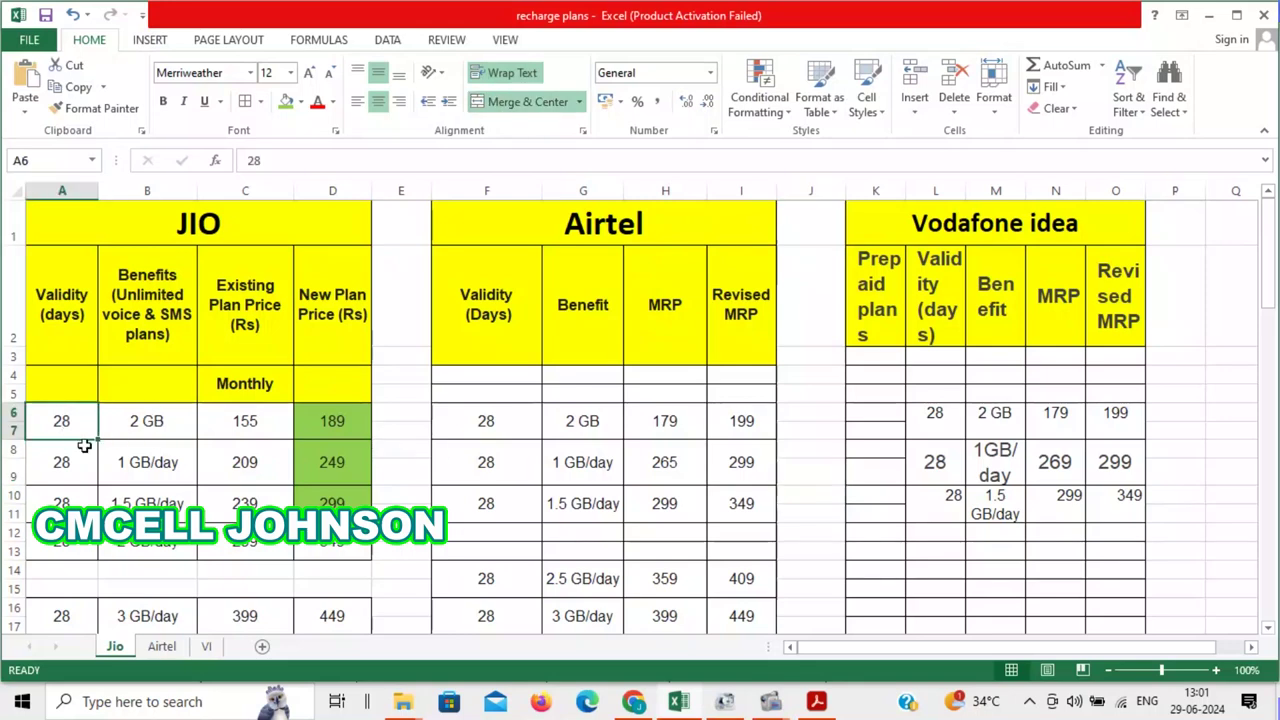
{"action": "left_click", "coordinate": [343, 434]}
{"action": "left_click", "coordinate": [766, 427]}
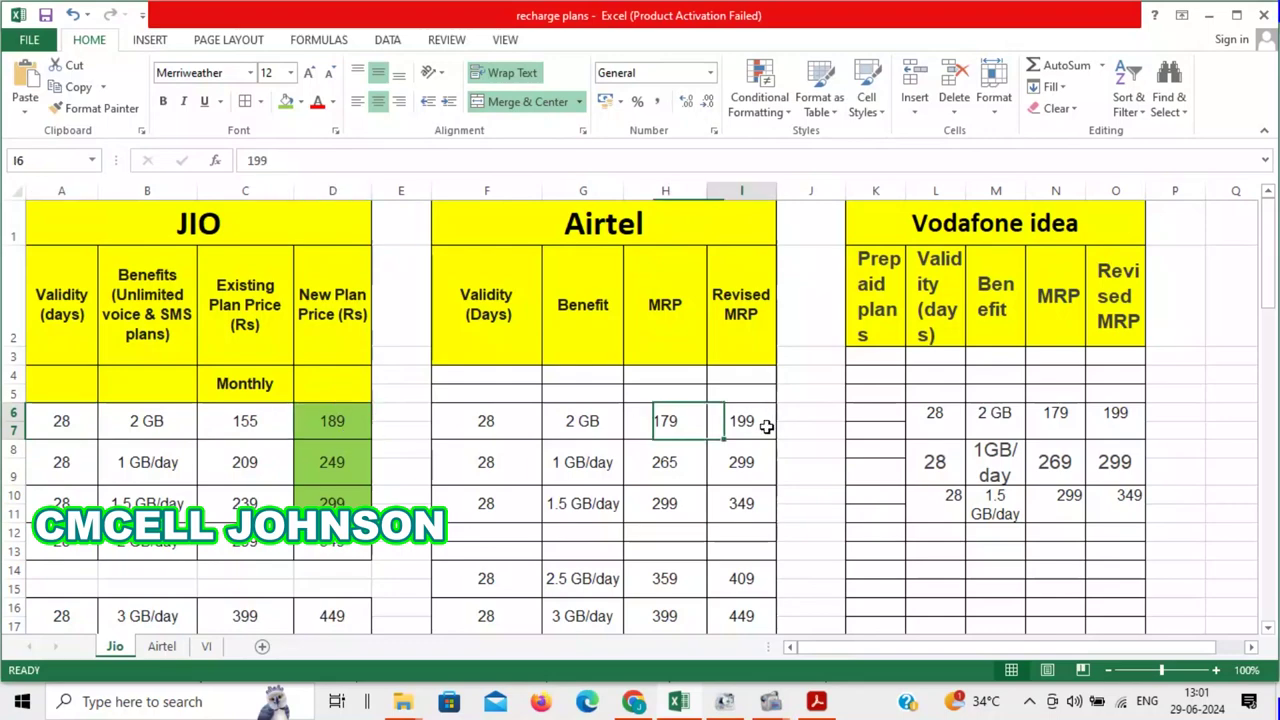
{"action": "left_click", "coordinate": [1123, 418]}
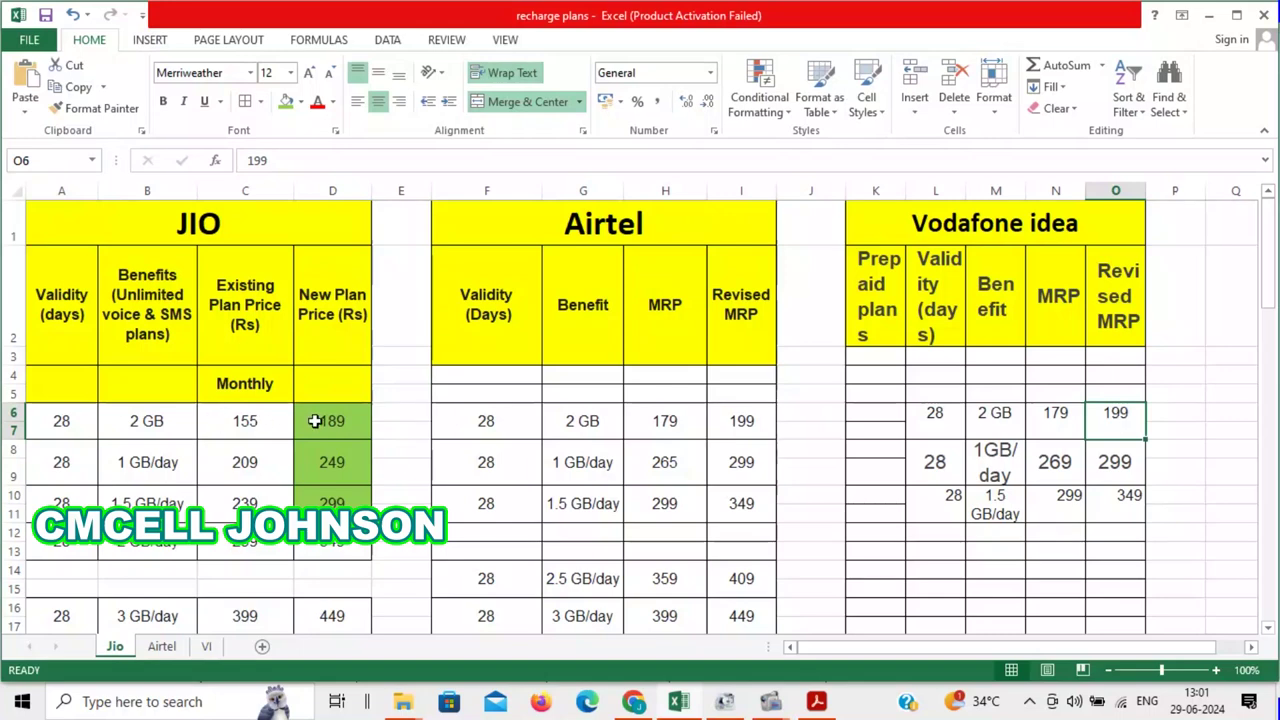
{"action": "left_click", "coordinate": [352, 422]}
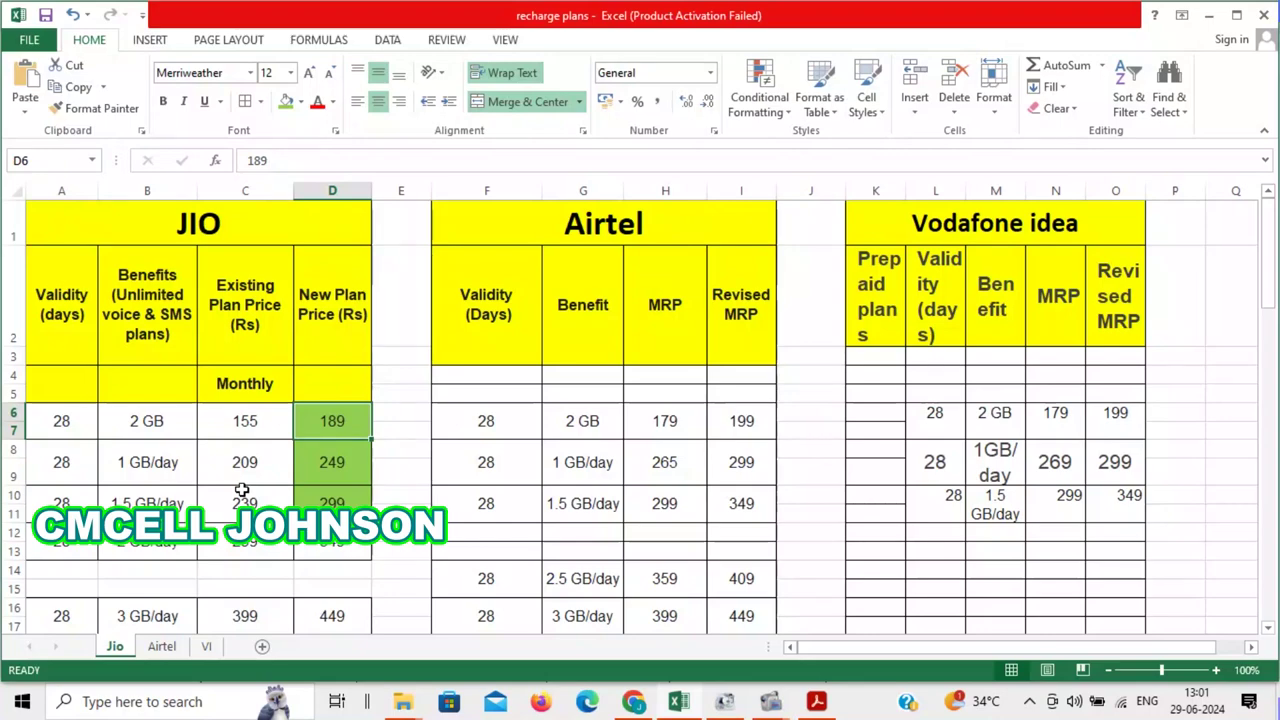
Compare the revised 28-day 1 GB/day plan prices across Jio, Airtel and Vodafone Idea
{"action": "left_click", "coordinate": [165, 465]}
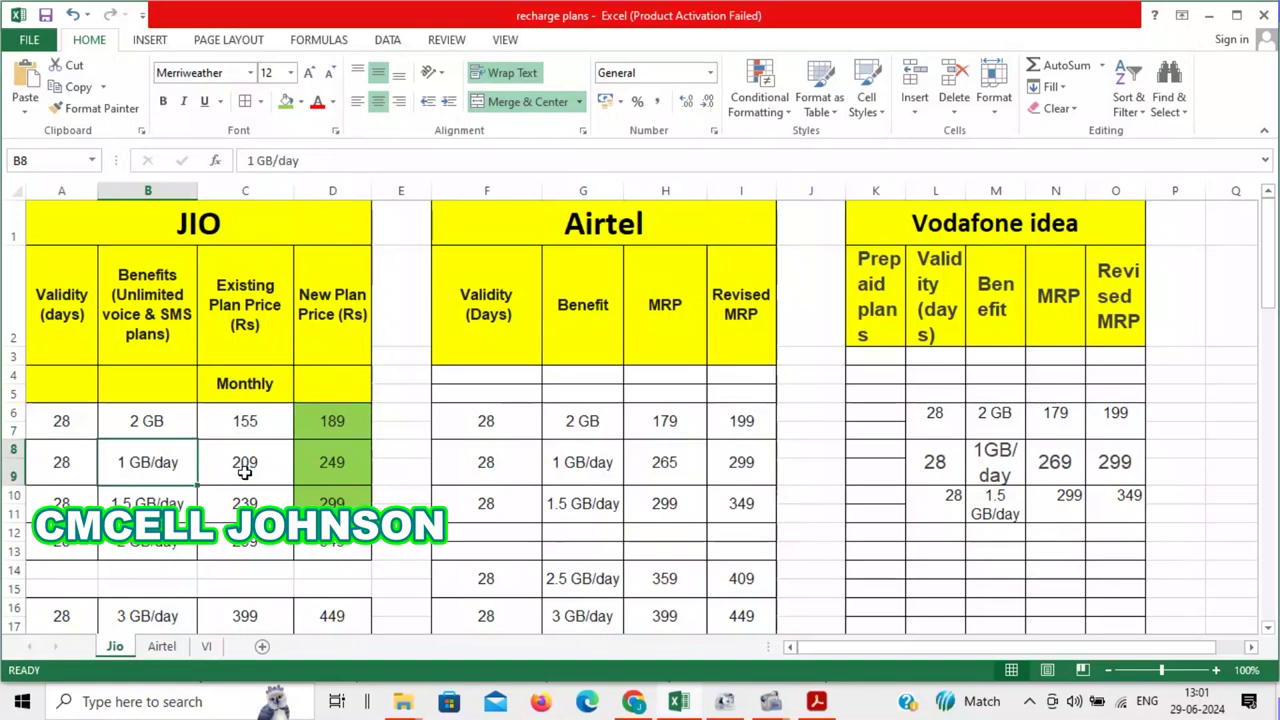
{"action": "left_click", "coordinate": [335, 470]}
{"action": "left_click", "coordinate": [733, 468]}
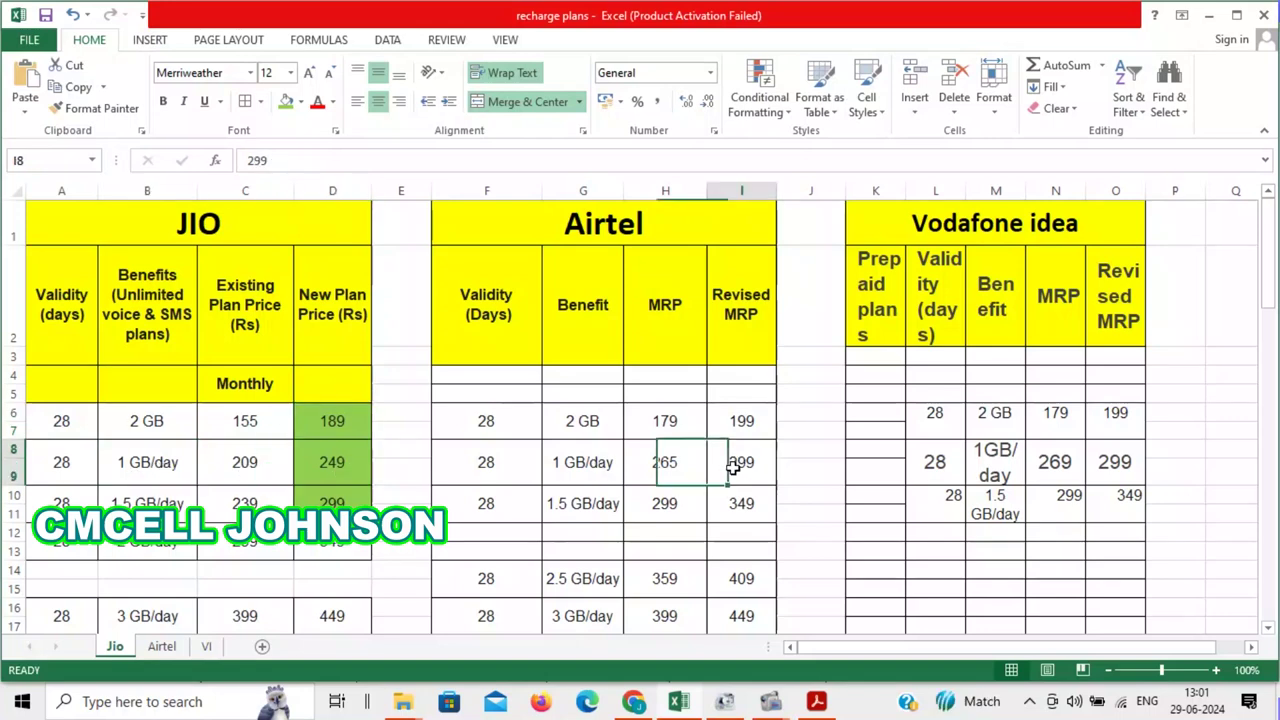
{"action": "left_click", "coordinate": [1137, 460]}
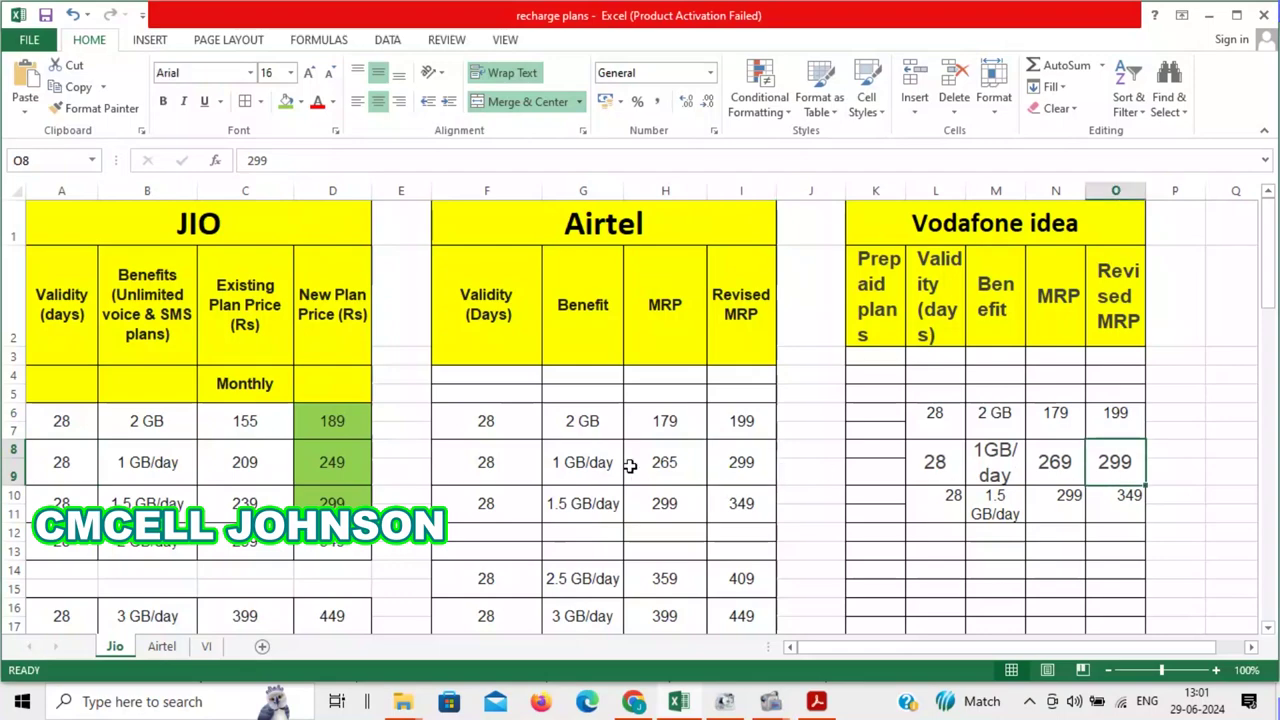
{"action": "left_click", "coordinate": [340, 470]}
Compare the revised 28-day 1.5 GB/day plan prices across Jio, Airtel and Vodafone Idea
{"action": "scroll", "coordinate": [402, 472], "scroll_direction": "down", "scroll_amount": 1}
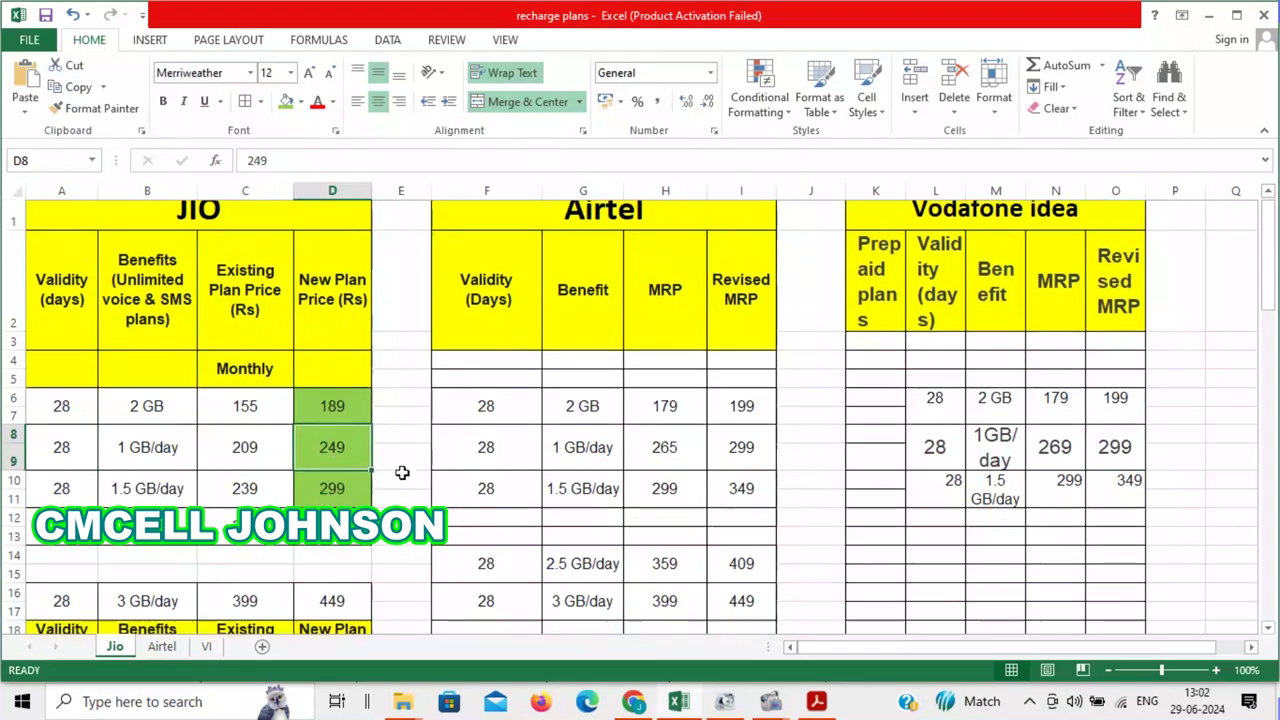
{"action": "scroll", "coordinate": [402, 472], "scroll_direction": "down", "scroll_amount": 2}
{"action": "left_click", "coordinate": [55, 290]}
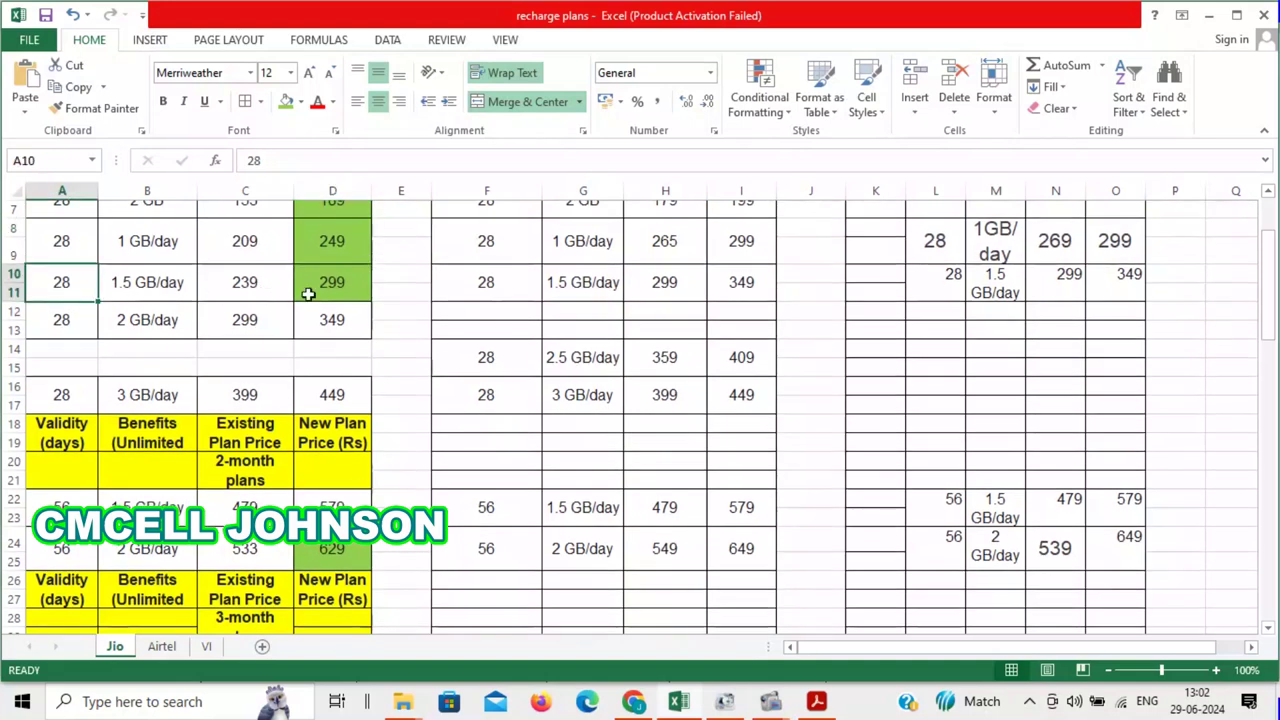
{"action": "left_click", "coordinate": [346, 284]}
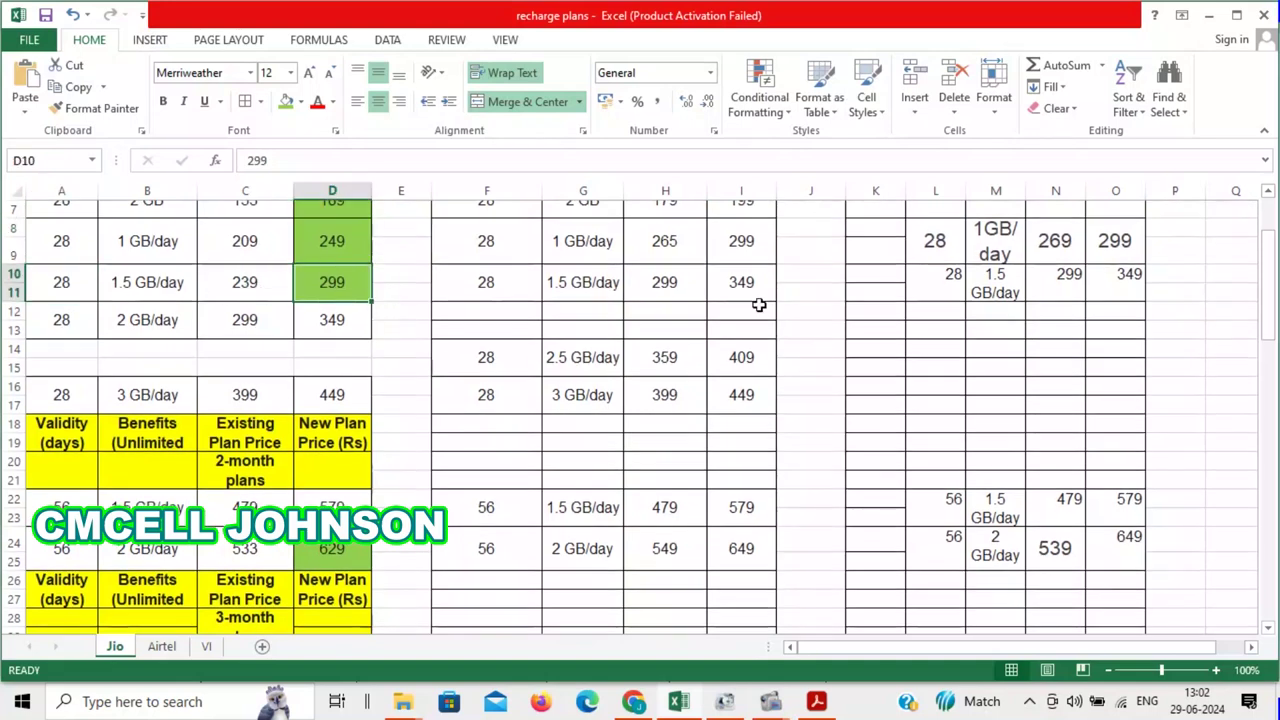
{"action": "left_click", "coordinate": [752, 285]}
{"action": "left_click", "coordinate": [1109, 277]}
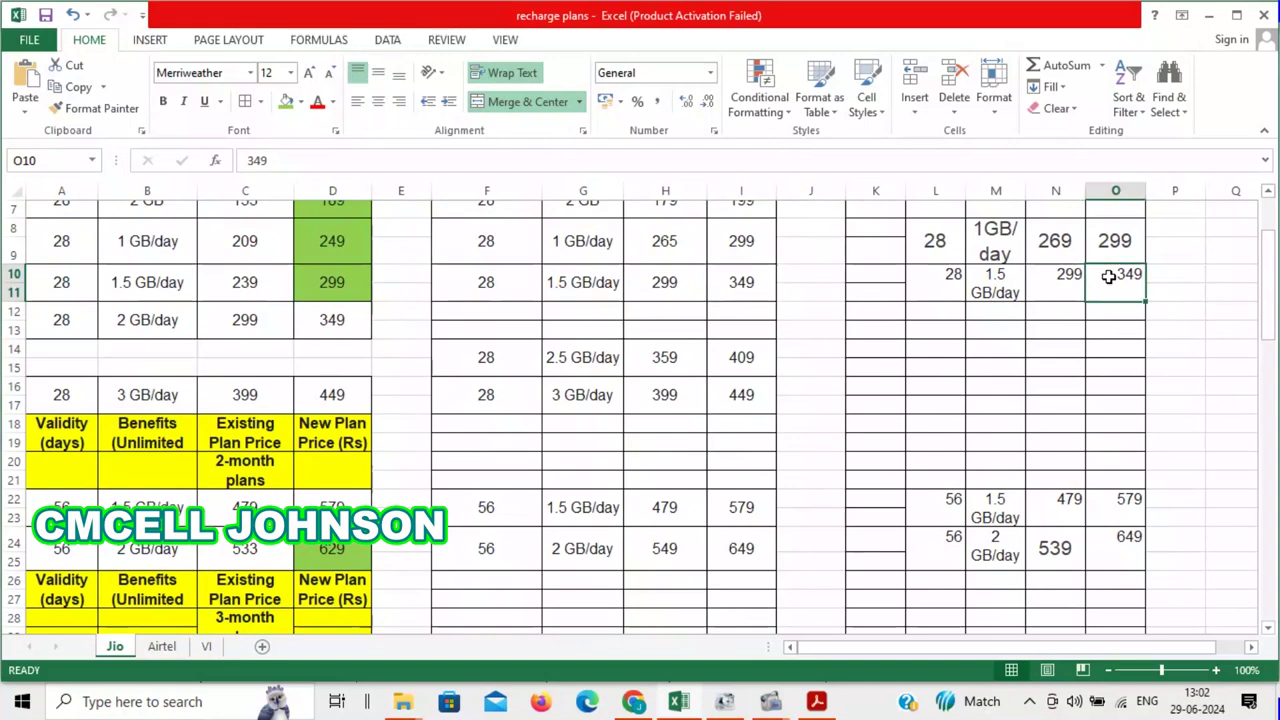
{"action": "left_click", "coordinate": [354, 286]}
Compare the revised 56-day 2 GB/day plan prices of the three operators among the 2-month plans
{"action": "scroll", "coordinate": [449, 307], "scroll_direction": "down", "scroll_amount": 3}
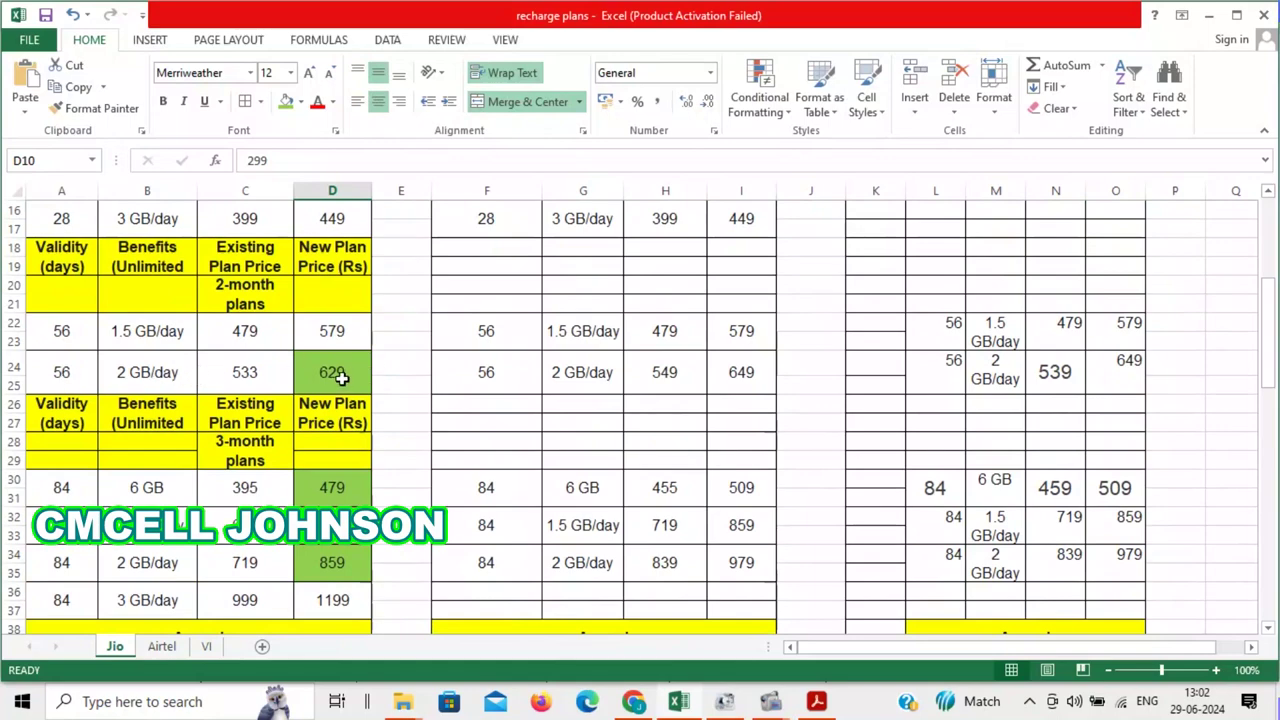
{"action": "left_click", "coordinate": [766, 380]}
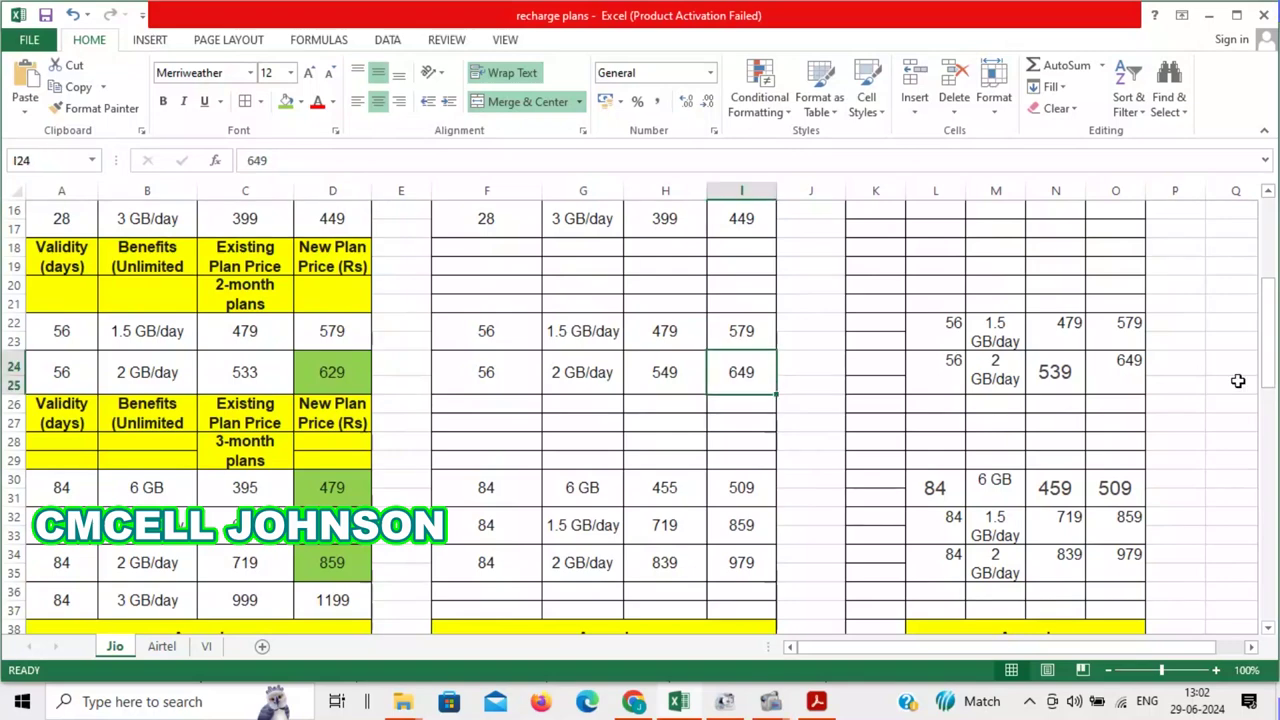
{"action": "left_click", "coordinate": [1136, 384]}
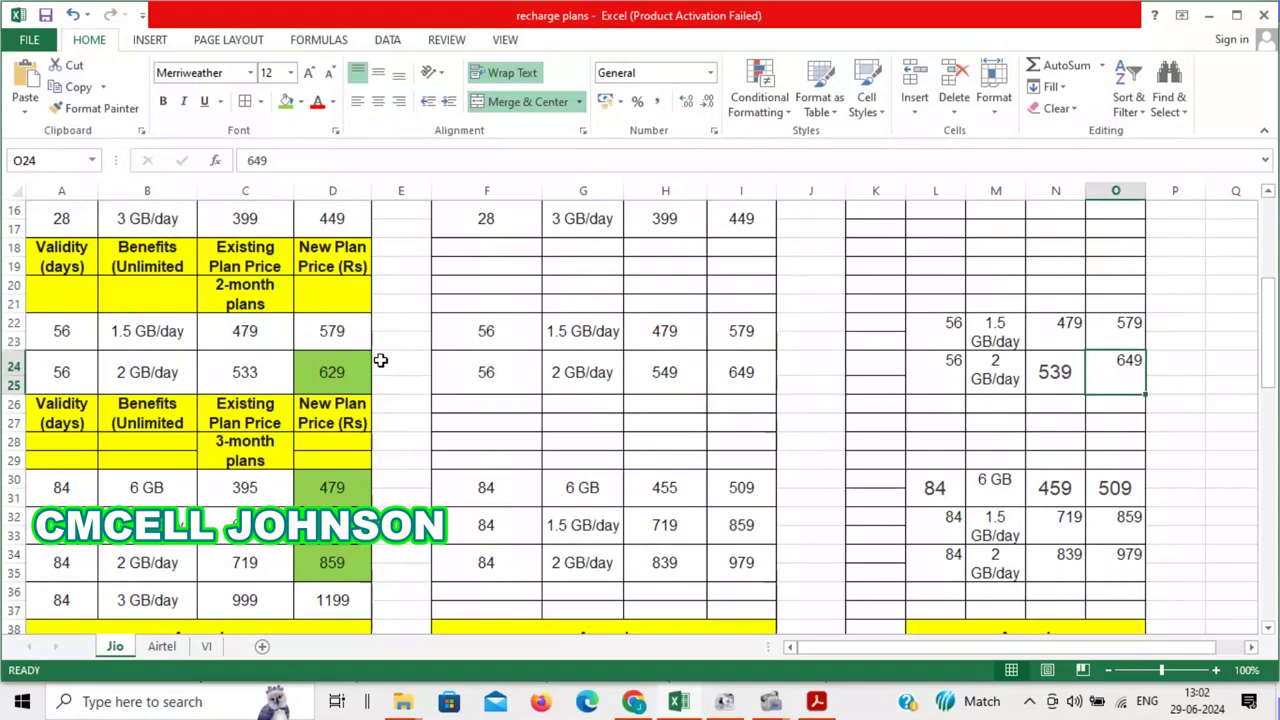
Check Jio's revised 56-day 2 GB/day price and compare the revised 84-day 6 GB plan prices of Jio, Airtel and Vodafone Idea
{"action": "left_click", "coordinate": [336, 371]}
{"action": "scroll", "coordinate": [336, 371], "scroll_direction": "down", "scroll_amount": 2}
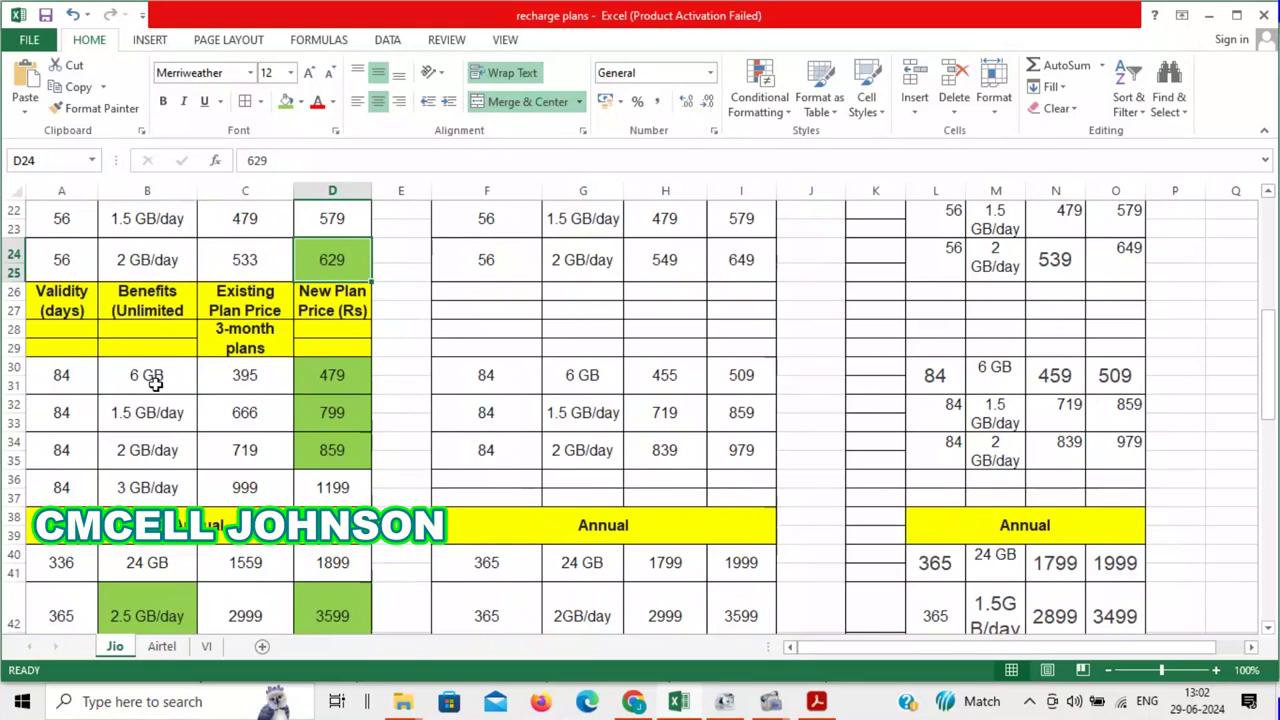
{"action": "left_click", "coordinate": [340, 382]}
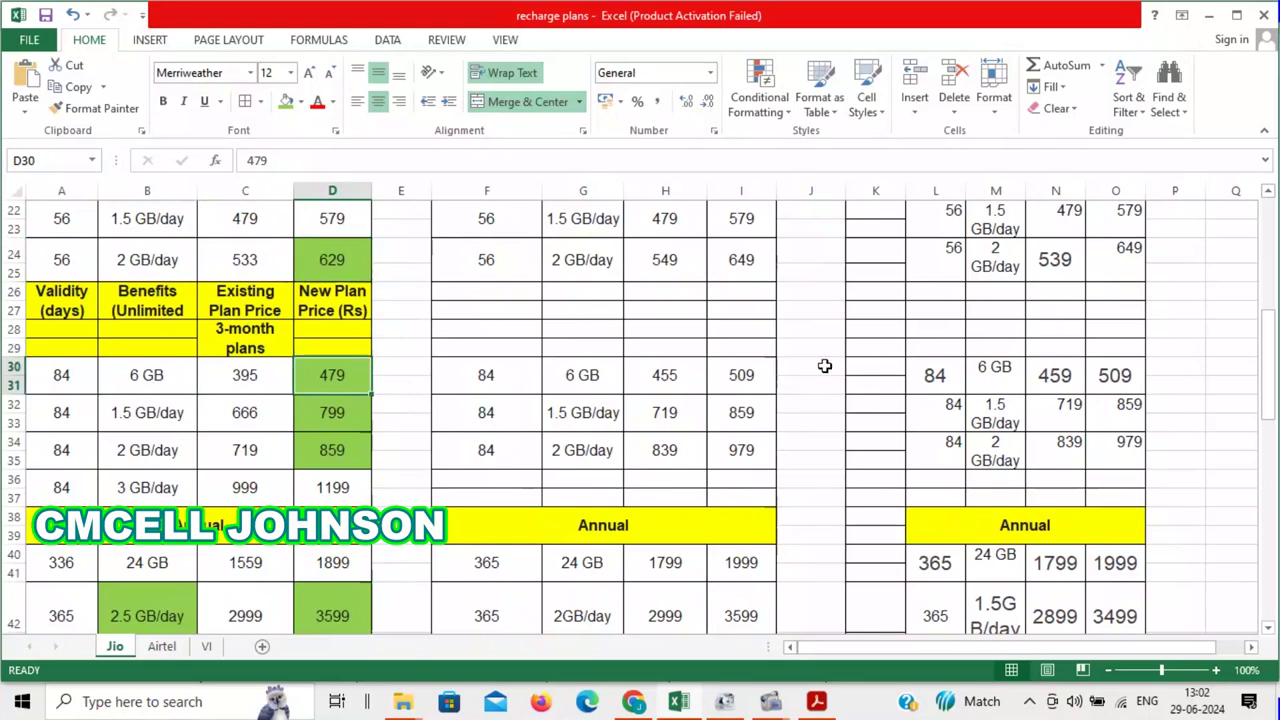
{"action": "left_click", "coordinate": [737, 378]}
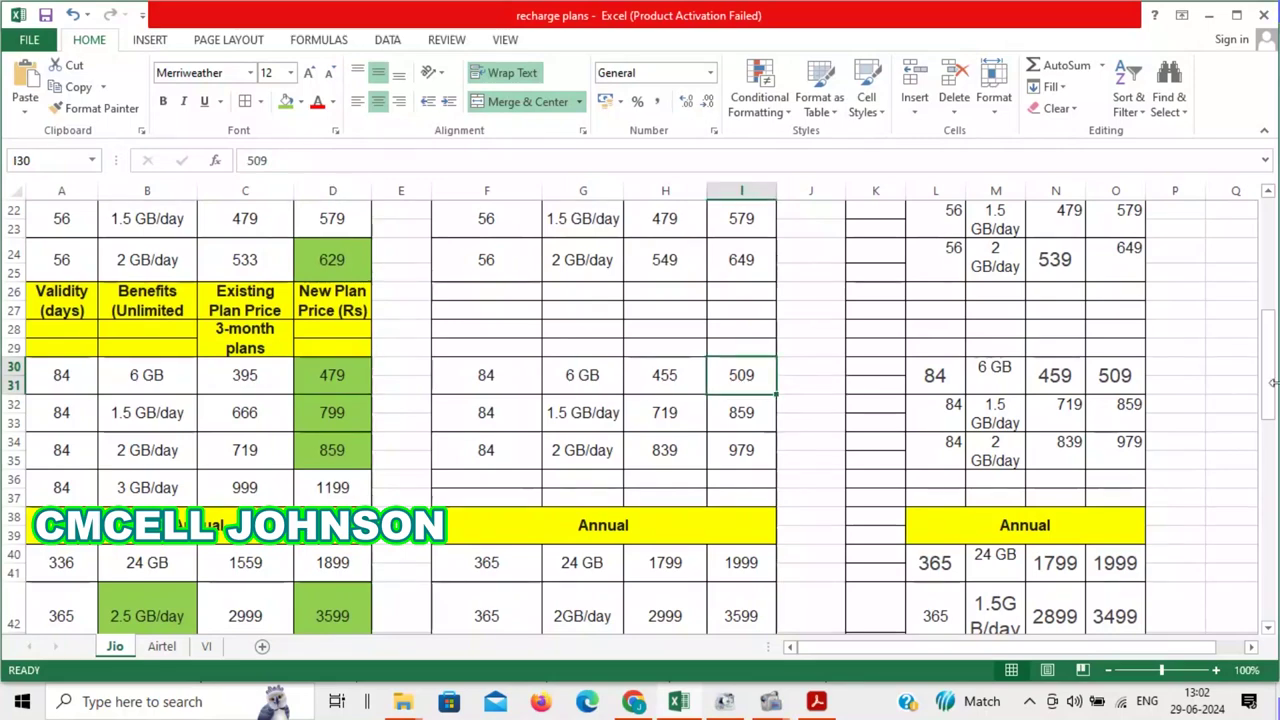
{"action": "left_click", "coordinate": [1132, 381]}
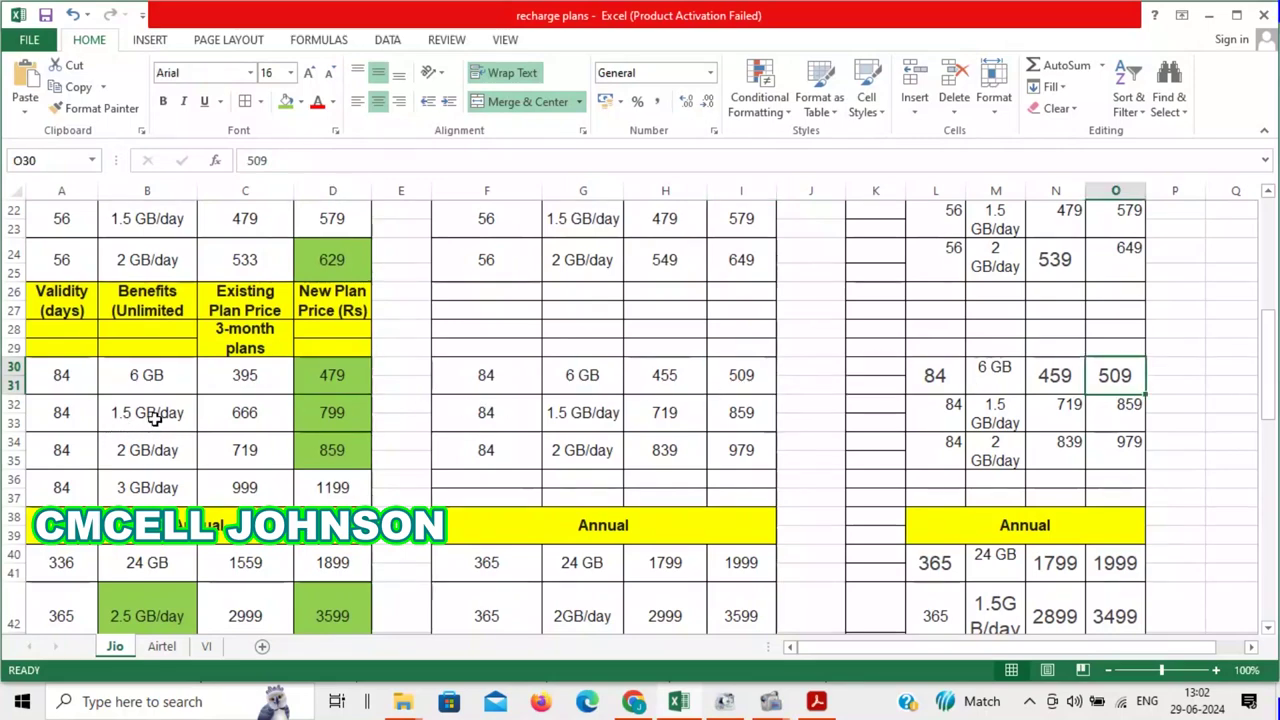
Check Jio's revised 84-day 1.5 GB/day price and compare the revised 84-day 2 GB/day plan prices of the three operators
{"action": "left_click", "coordinate": [349, 419]}
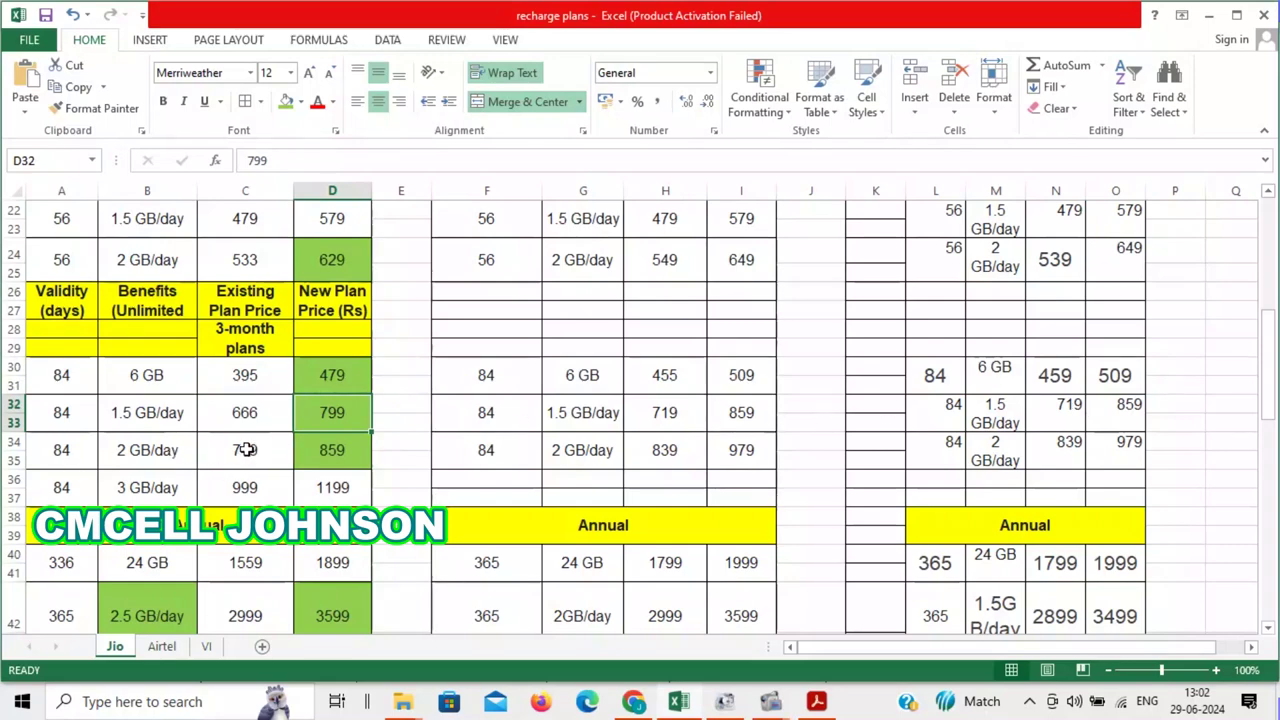
{"action": "left_click", "coordinate": [360, 455]}
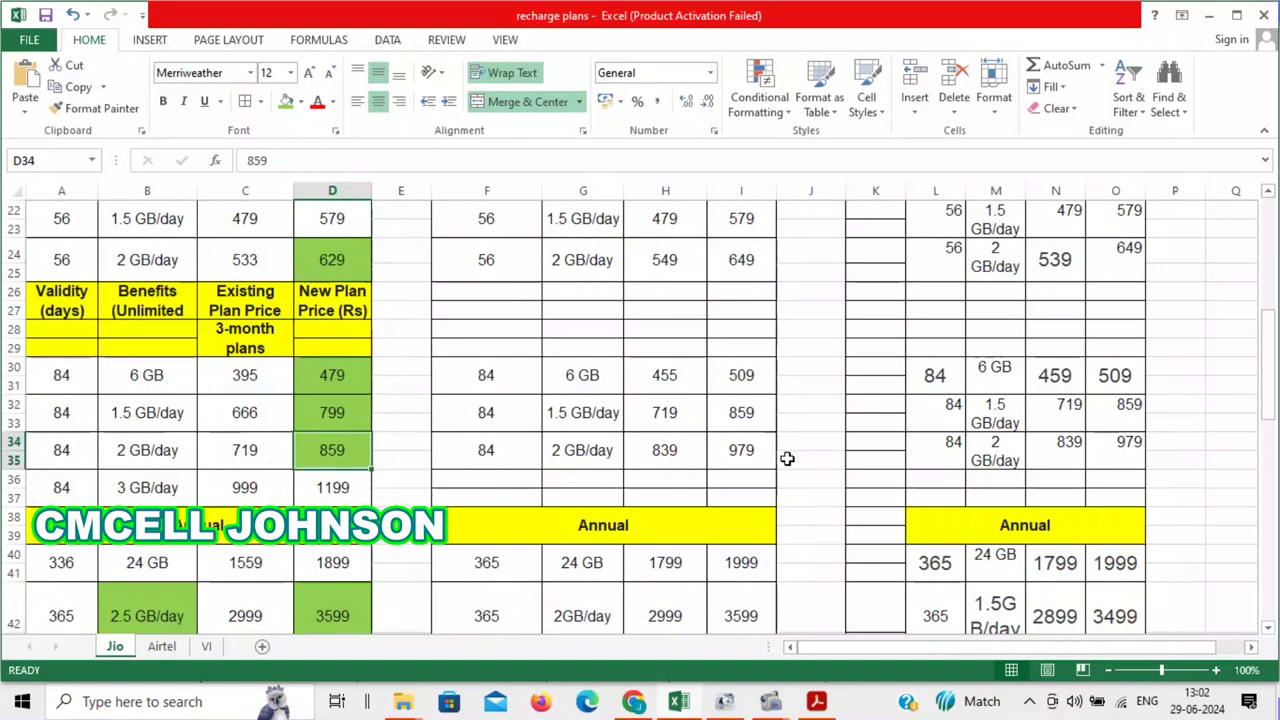
{"action": "left_click", "coordinate": [748, 451]}
{"action": "left_click", "coordinate": [1117, 445]}
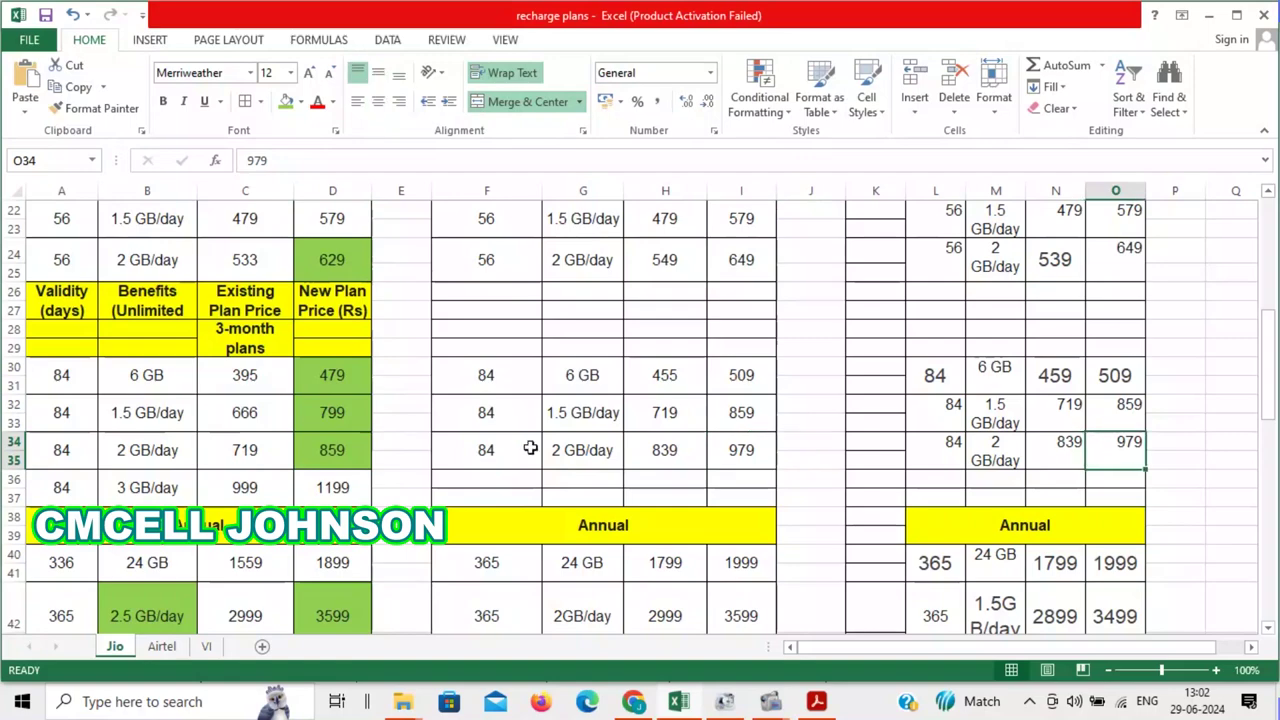
{"action": "left_click", "coordinate": [332, 450]}
Examine the per-day cost calculation of Jio's 28-day 1.5 GB/day plan in the tables below the data add-ons
{"action": "scroll", "coordinate": [432, 358], "scroll_direction": "down", "scroll_amount": 2}
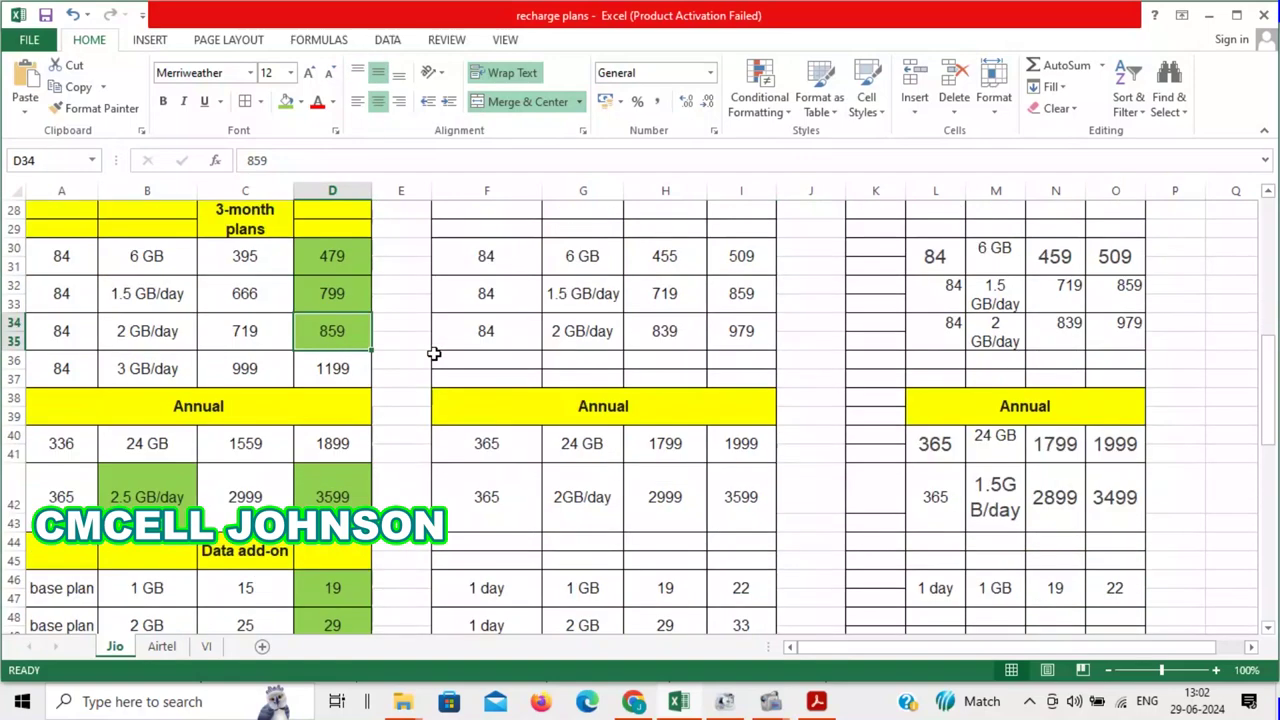
{"action": "scroll", "coordinate": [432, 353], "scroll_direction": "down", "scroll_amount": 4}
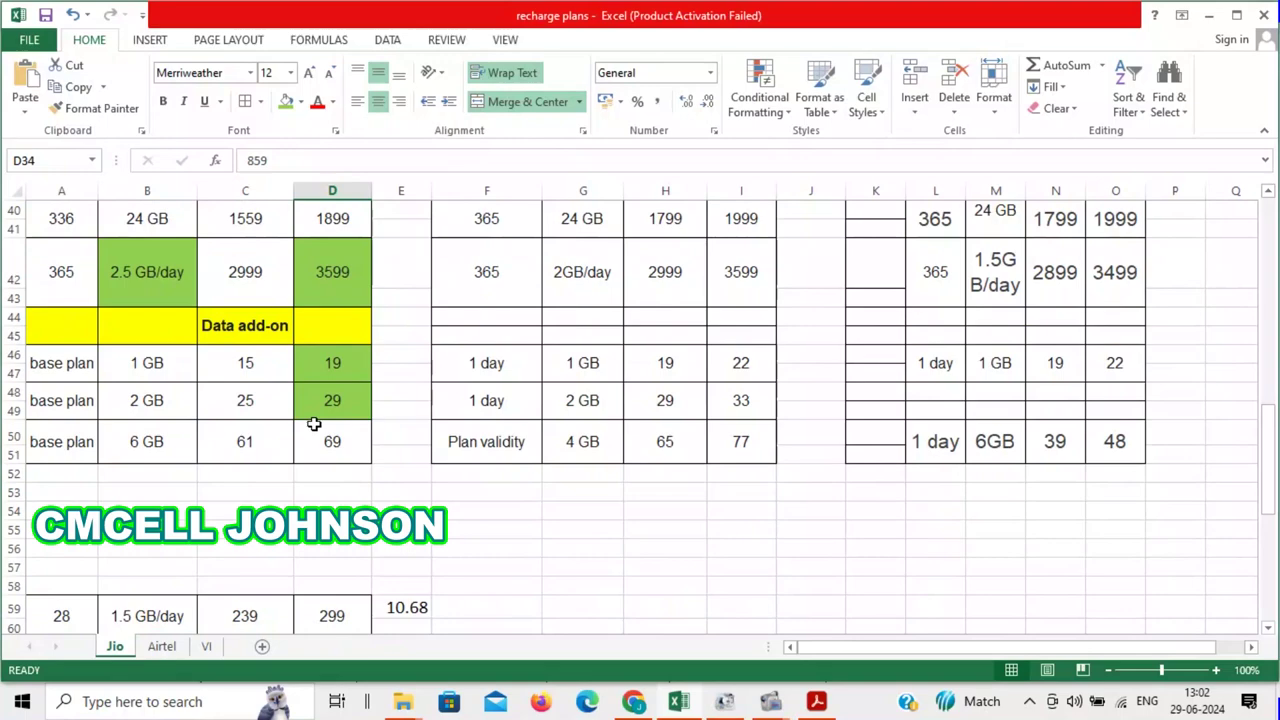
{"action": "scroll", "coordinate": [314, 424], "scroll_direction": "down", "scroll_amount": 5}
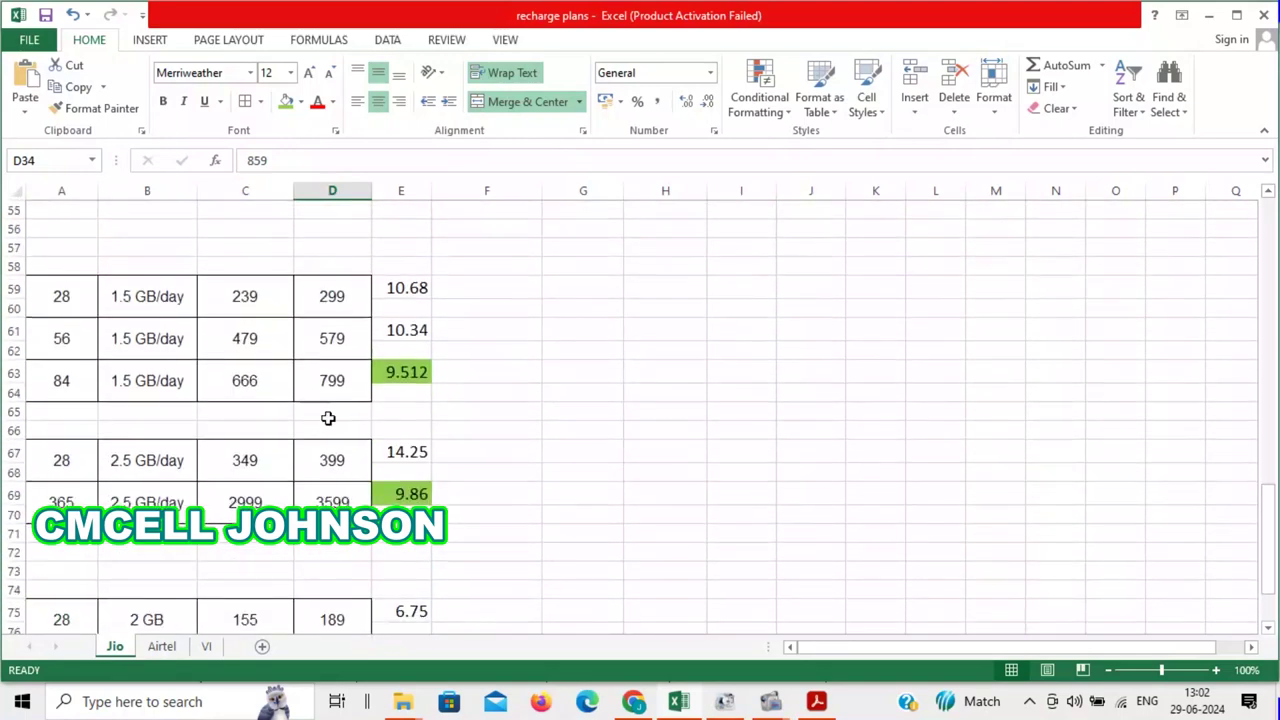
{"action": "scroll", "coordinate": [328, 418], "scroll_direction": "down", "scroll_amount": 2}
{"action": "scroll", "coordinate": [328, 418], "scroll_direction": "up", "scroll_amount": 1}
{"action": "scroll", "coordinate": [208, 335], "scroll_direction": "up", "scroll_amount": 1}
{"action": "left_click", "coordinate": [61, 296]}
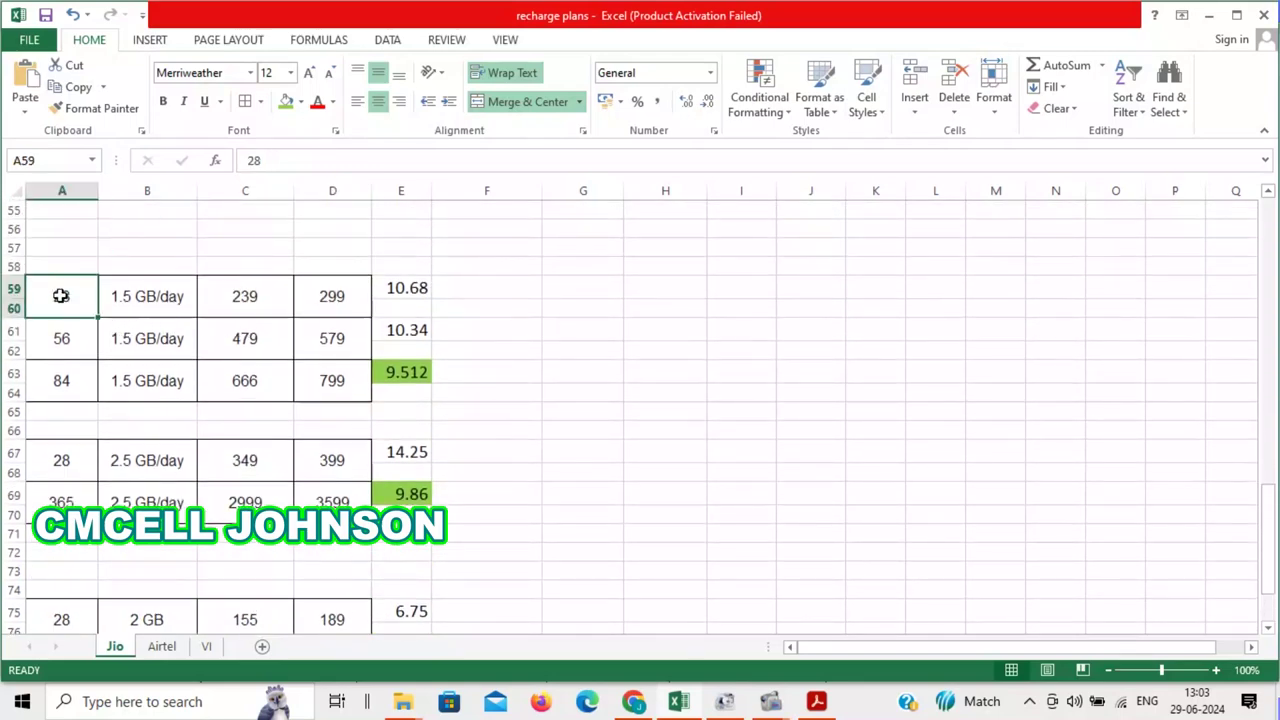
{"action": "left_click", "coordinate": [350, 304]}
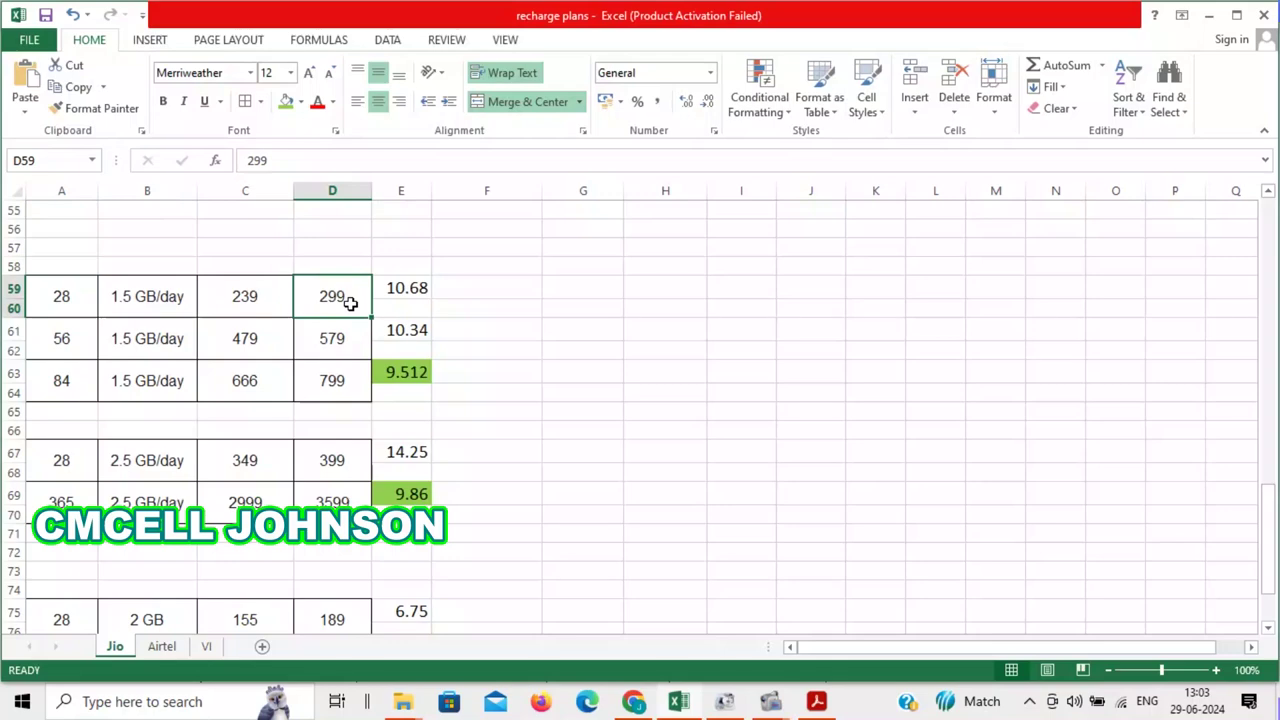
{"action": "left_click", "coordinate": [403, 291]}
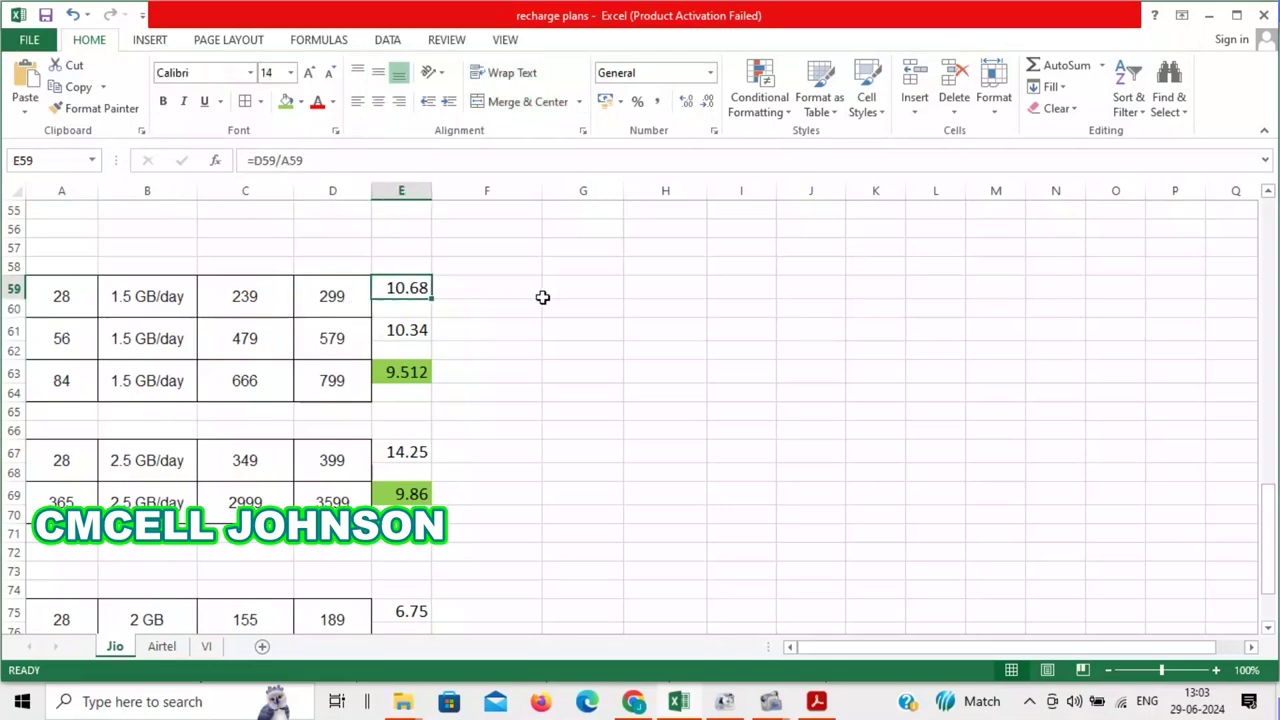
{"action": "left_click", "coordinate": [344, 296]}
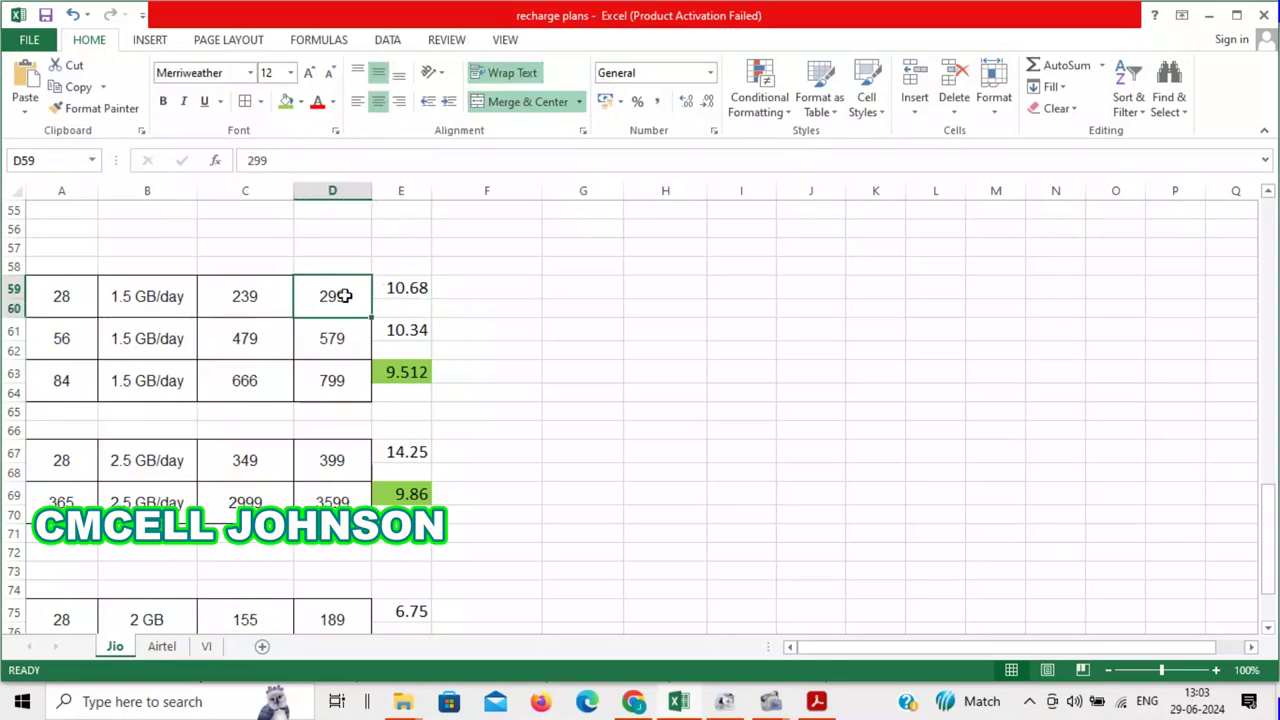
{"action": "left_click", "coordinate": [410, 288]}
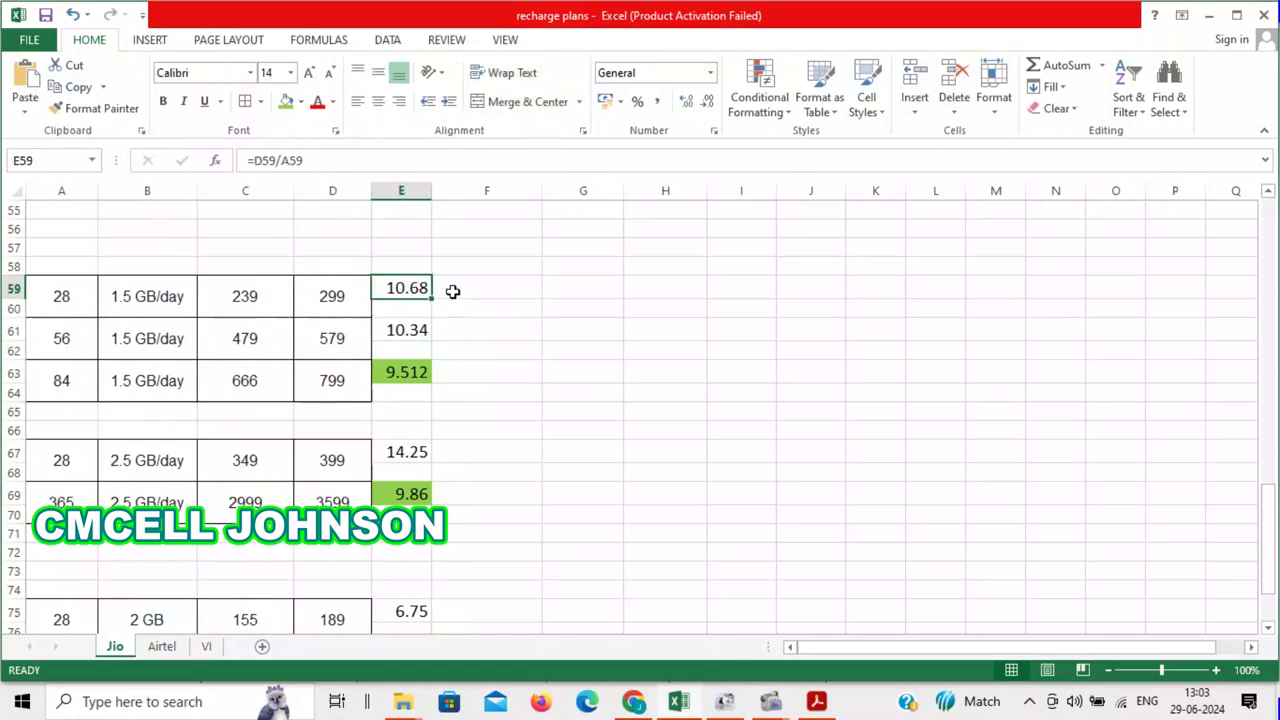
Compare the per-day costs of Jio's 56-day and 84-day 1.5 GB/day plans, including the 84-day plan's existing and new prices
{"action": "left_click", "coordinate": [73, 342]}
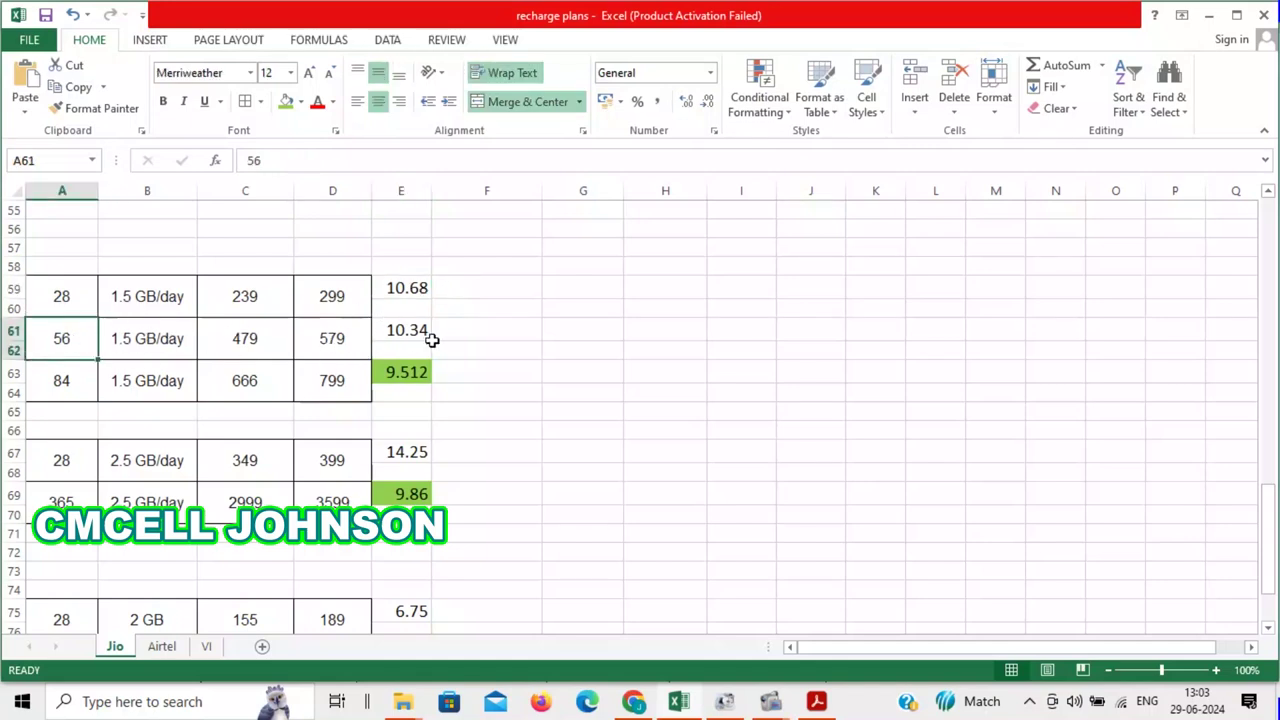
{"action": "left_click", "coordinate": [402, 330]}
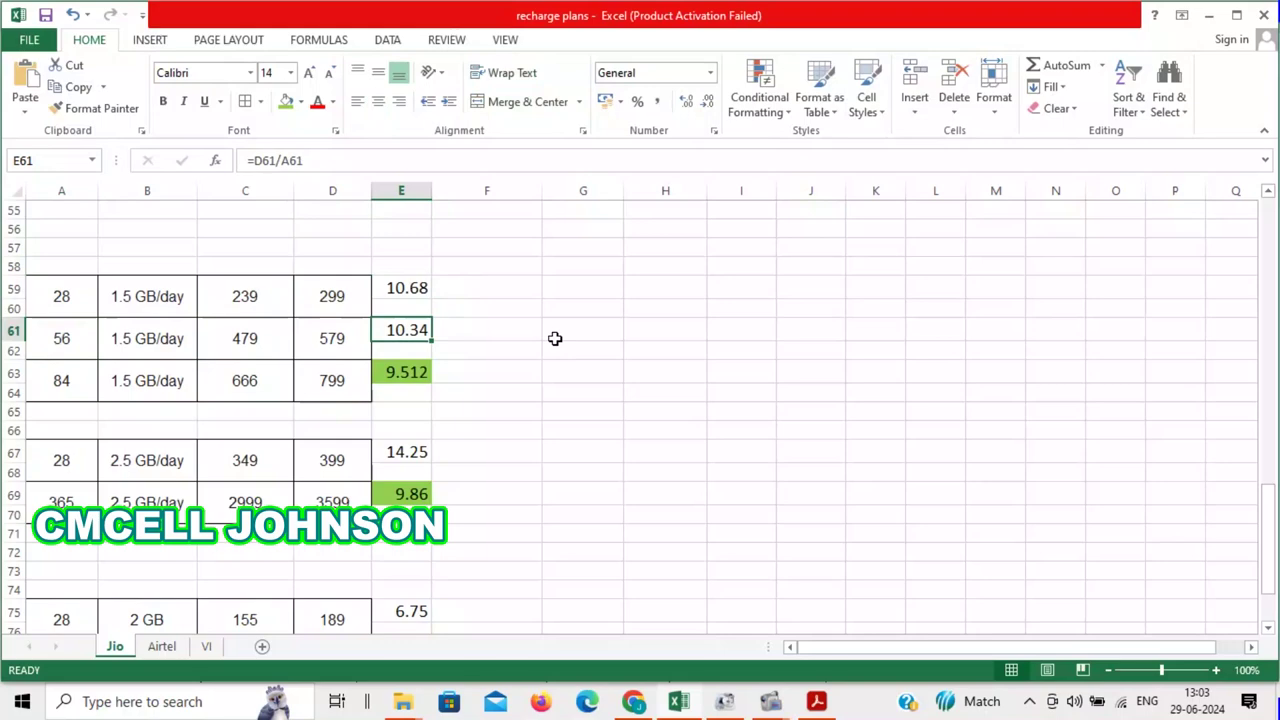
{"action": "left_click", "coordinate": [58, 390]}
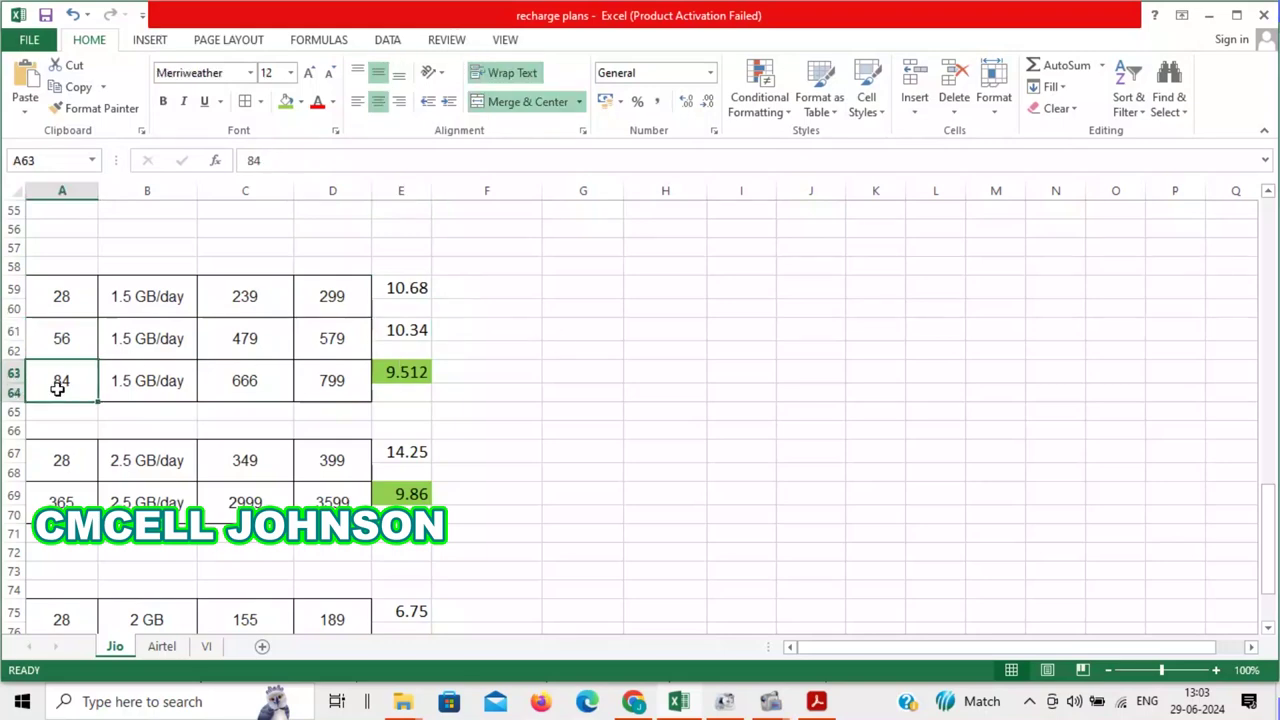
{"action": "left_click", "coordinate": [338, 385]}
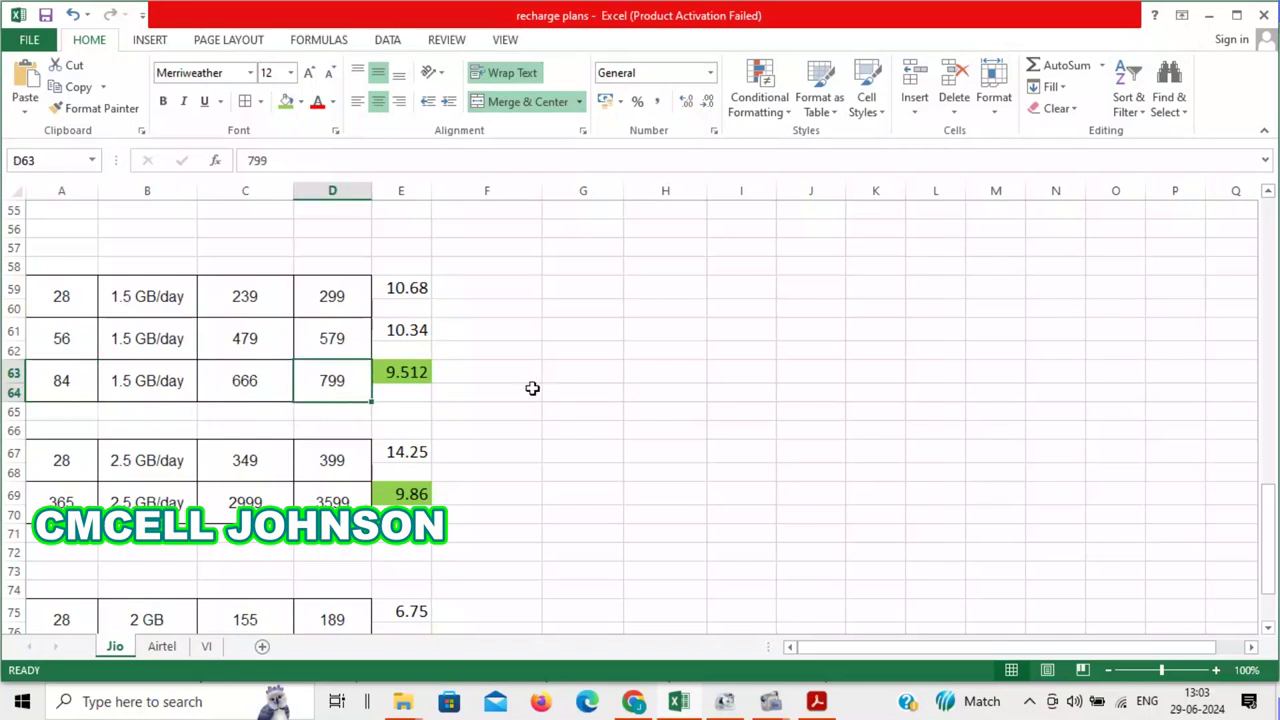
{"action": "left_click", "coordinate": [407, 375]}
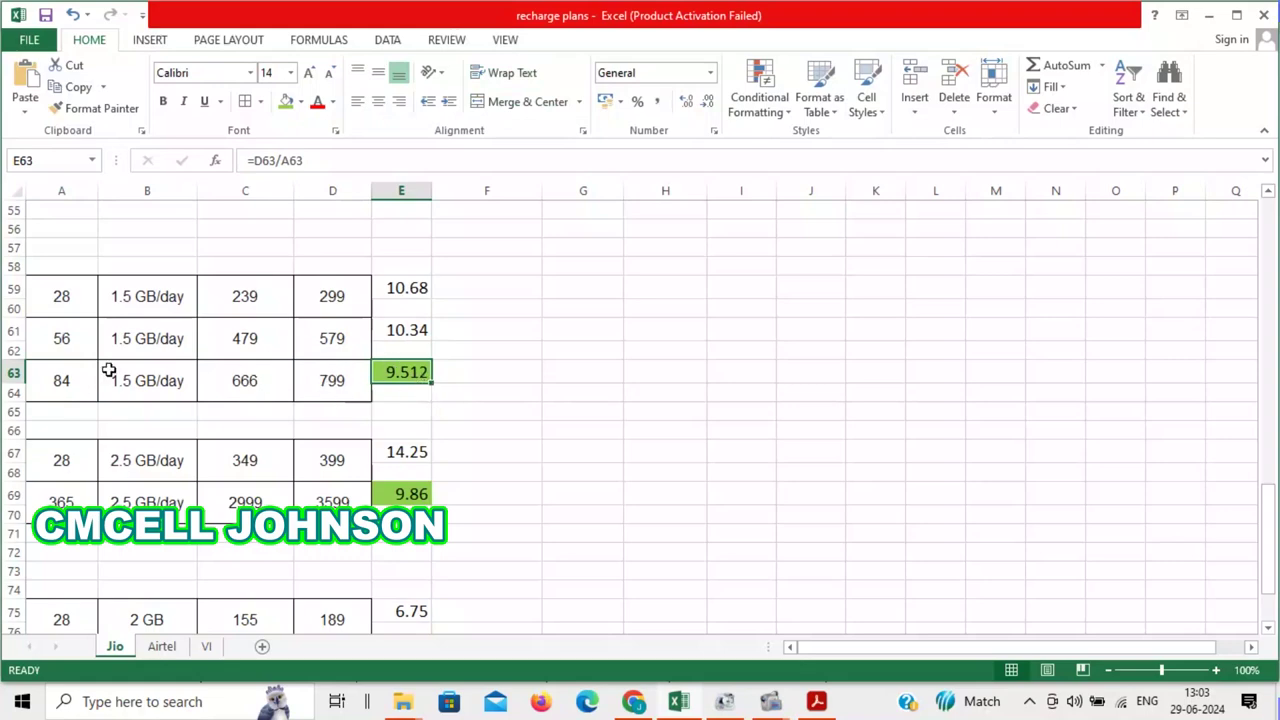
{"action": "left_click", "coordinate": [338, 380]}
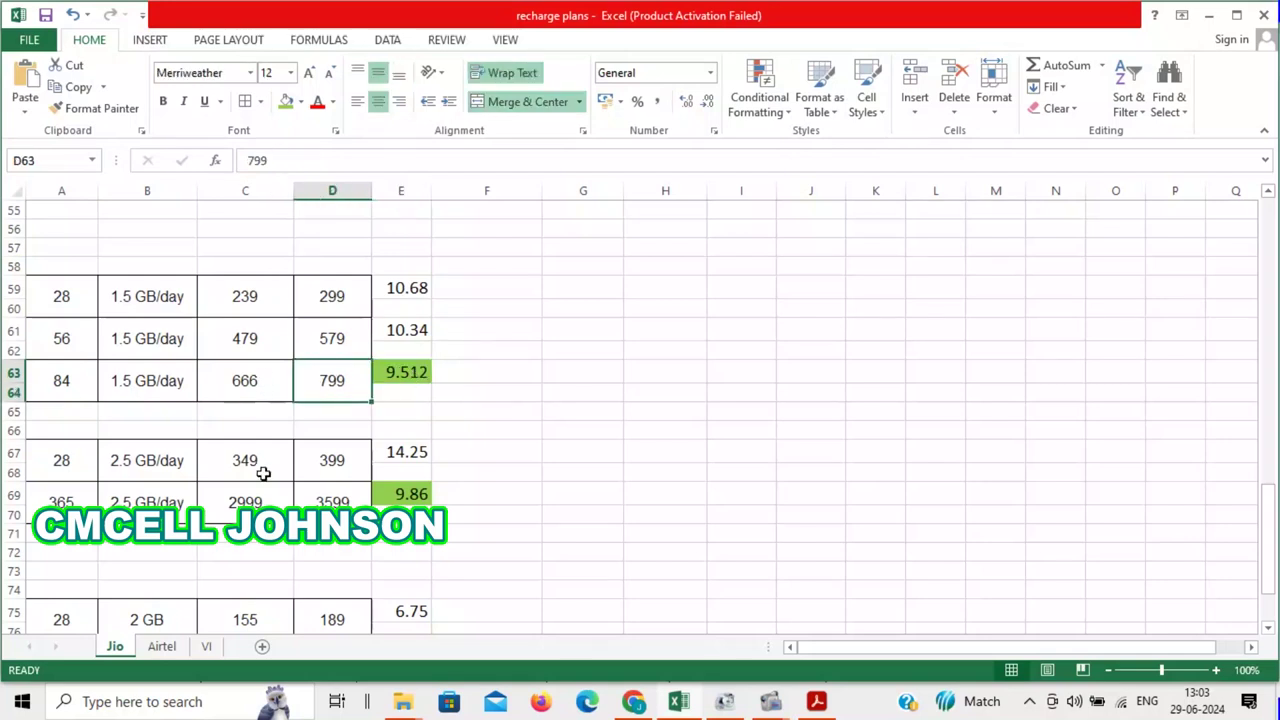
{"action": "left_click", "coordinate": [240, 382]}
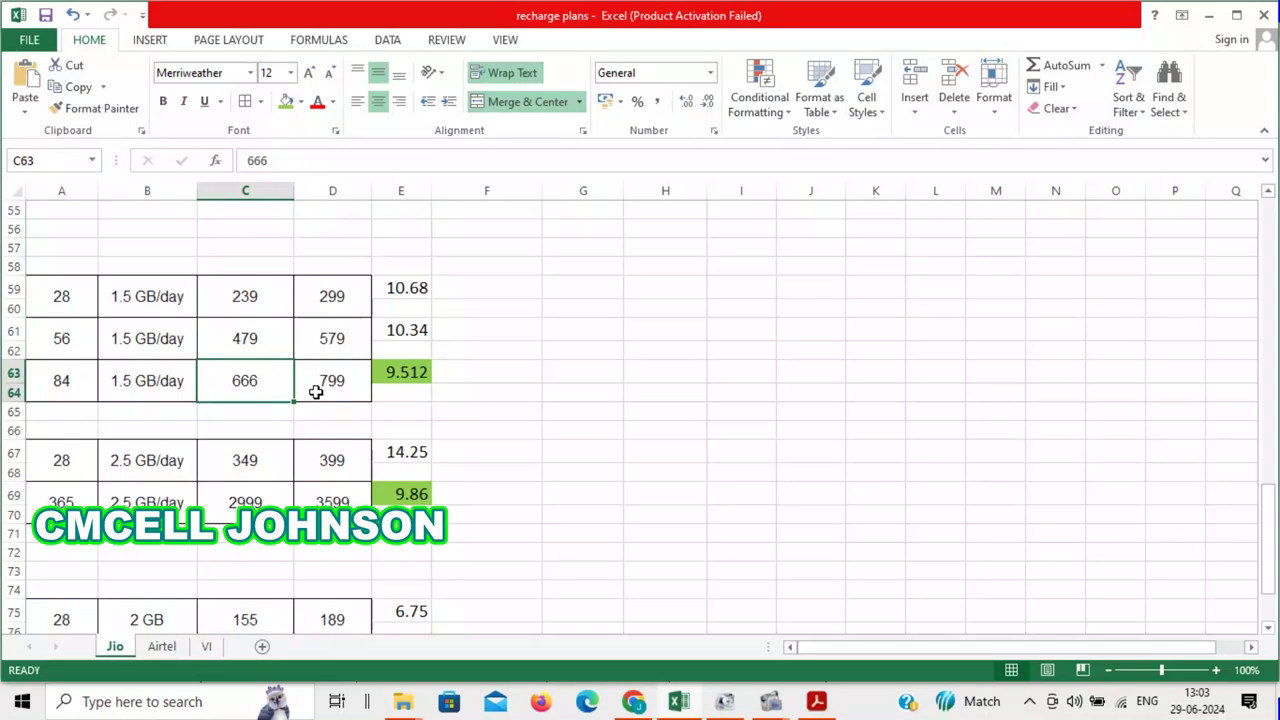
Compare Jio's 28-day and 365-day 2.5 GB/day plans by per-day cost and by existing and new prices
{"action": "scroll", "coordinate": [316, 392], "scroll_direction": "down", "scroll_amount": 2}
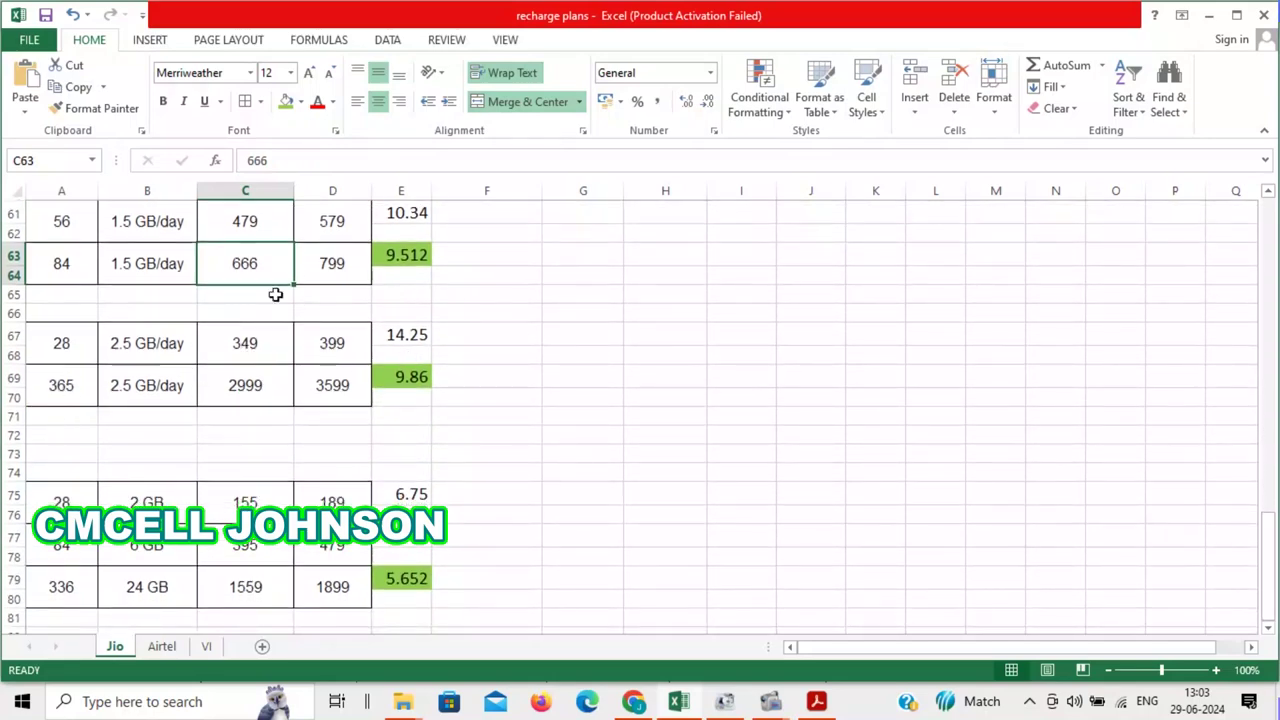
{"action": "left_click", "coordinate": [420, 334]}
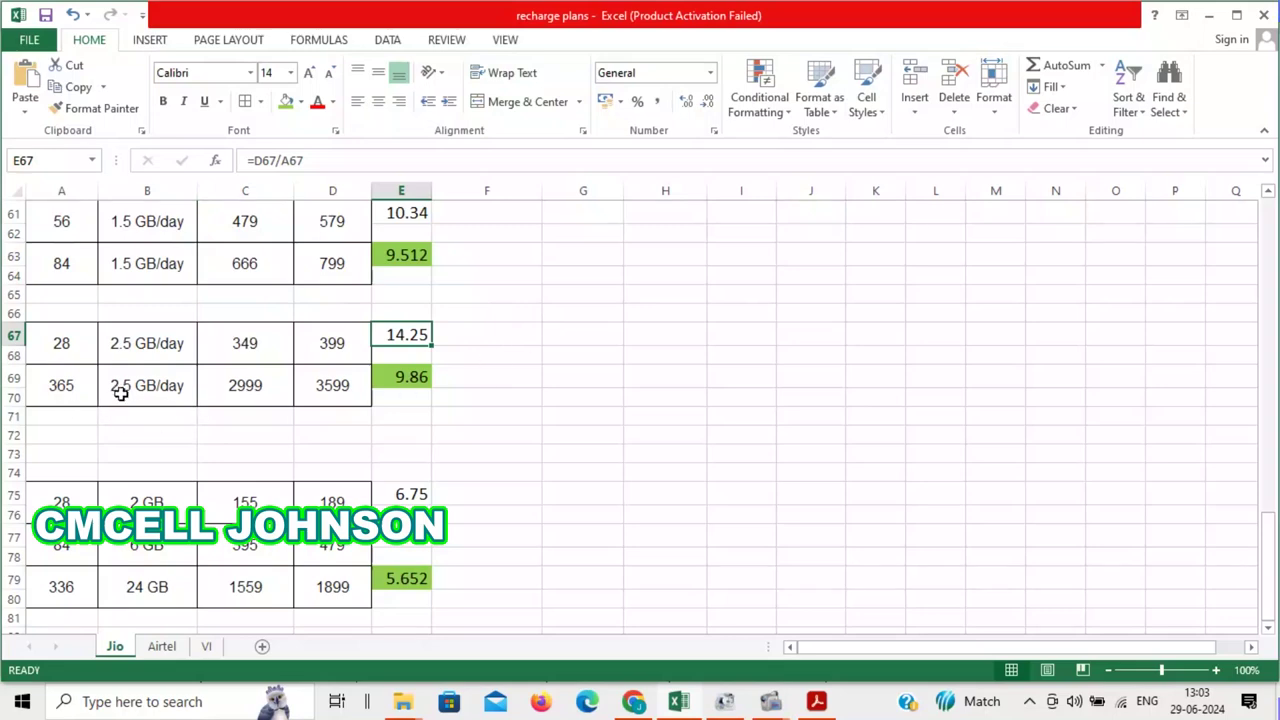
{"action": "left_click", "coordinate": [66, 388]}
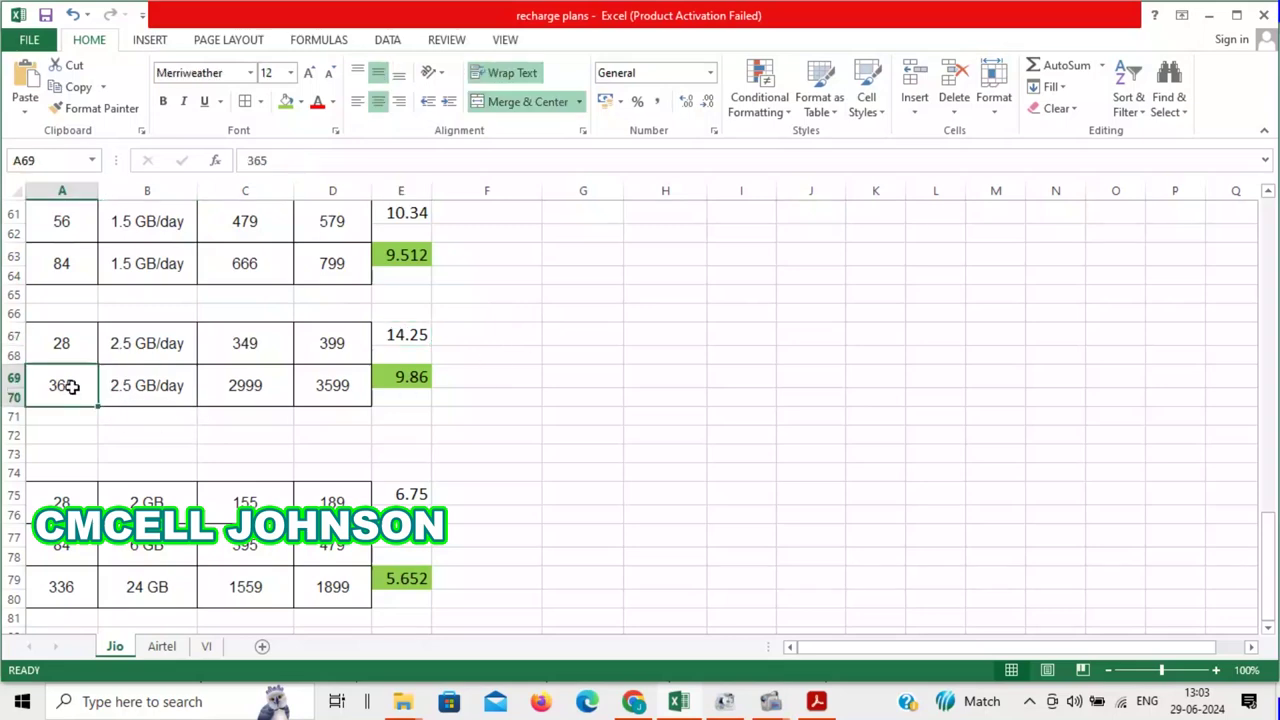
{"action": "left_click", "coordinate": [346, 390]}
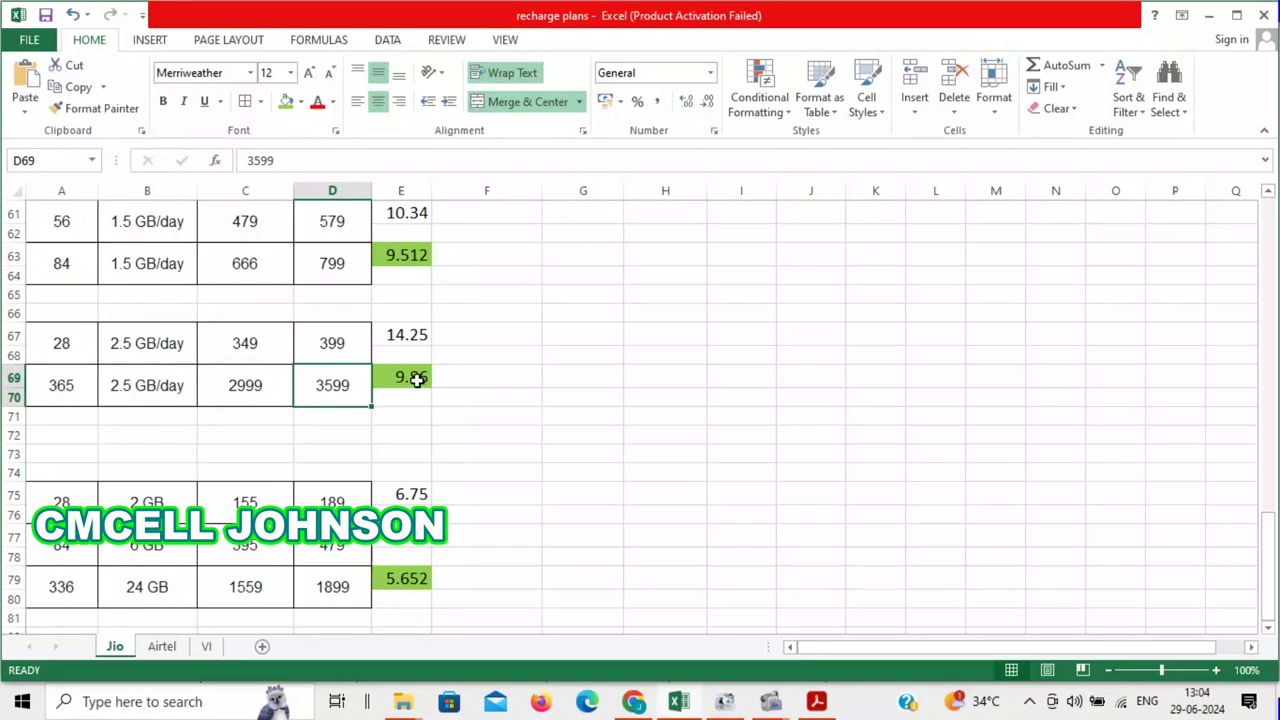
{"action": "left_click", "coordinate": [400, 377]}
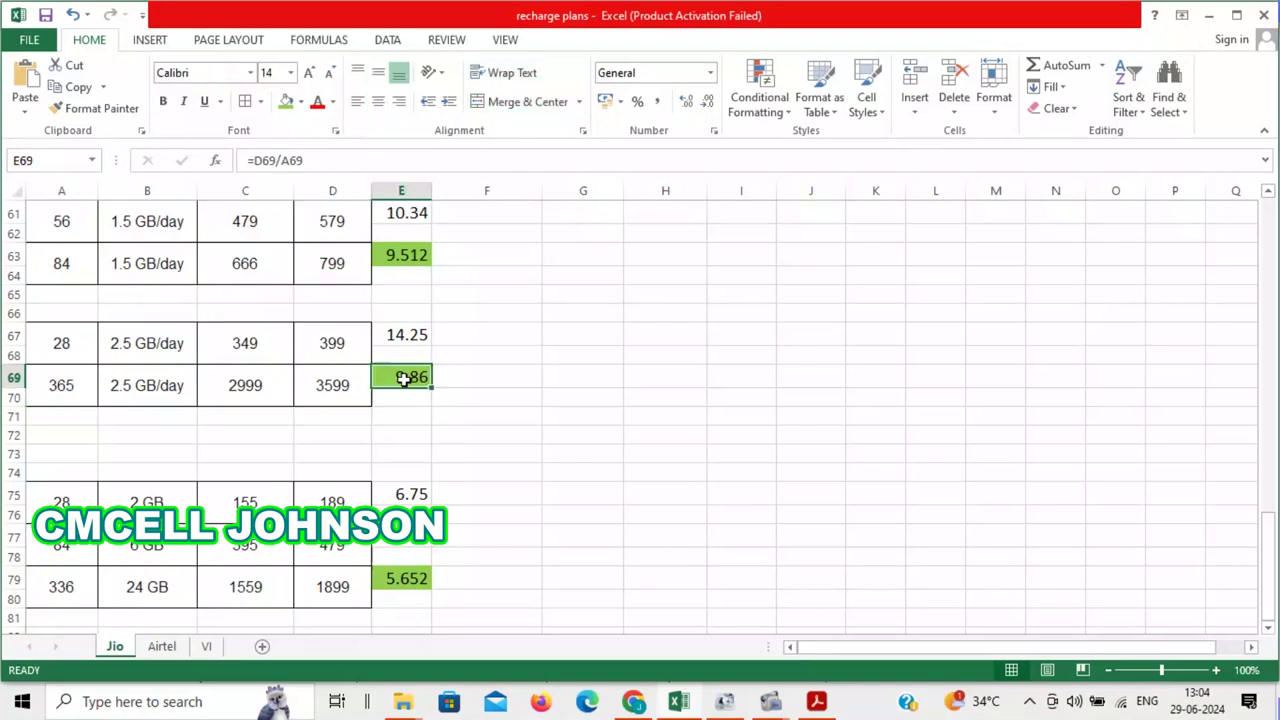
{"action": "left_click", "coordinate": [241, 392]}
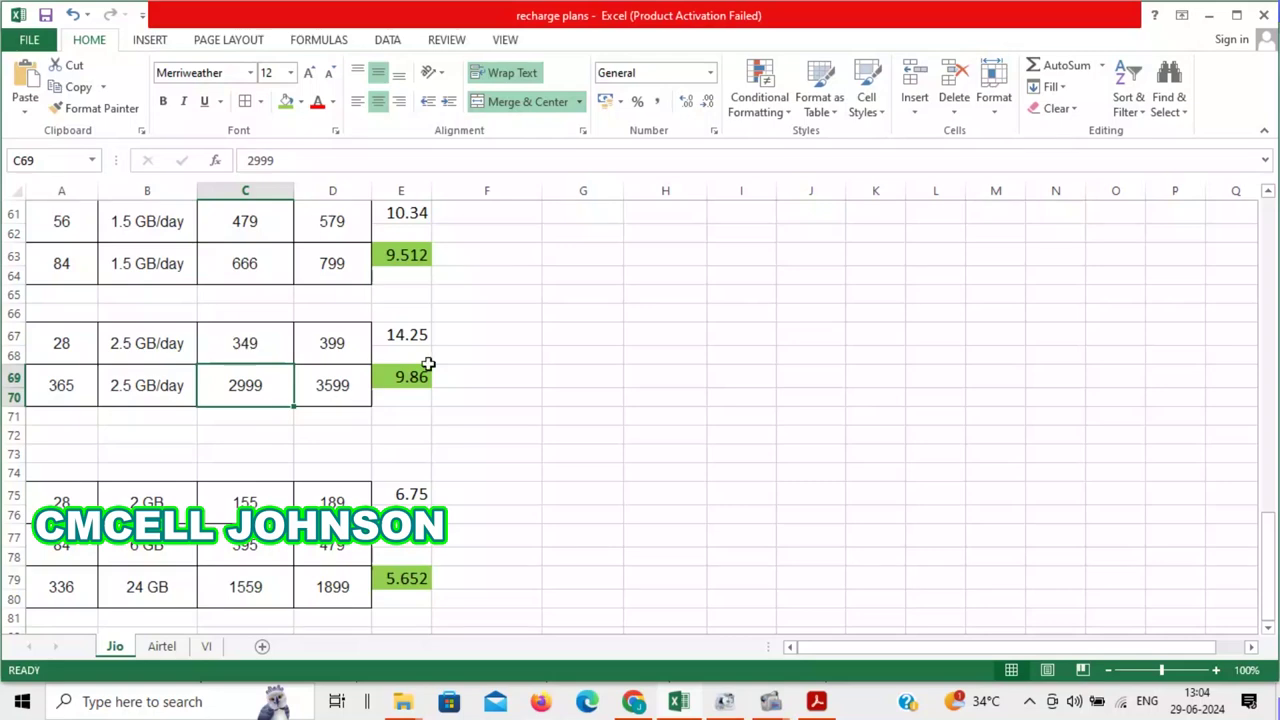
{"action": "left_click", "coordinate": [342, 387]}
{"action": "left_click", "coordinate": [249, 384]}
{"action": "left_click", "coordinate": [255, 334]}
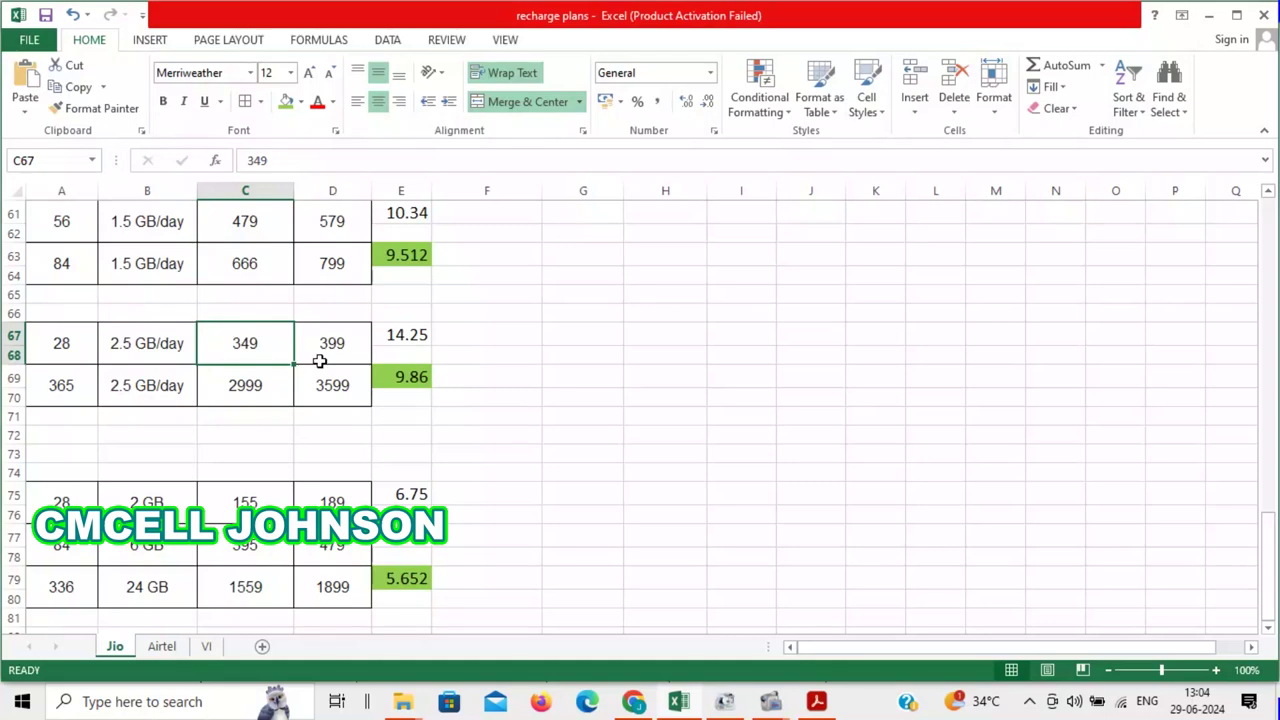
Compare the per-day costs of Jio's 28-day 2 GB and 84-day 6 GB plans, including the 28-day plan's new price
{"action": "scroll", "coordinate": [320, 362], "scroll_direction": "down", "scroll_amount": 2}
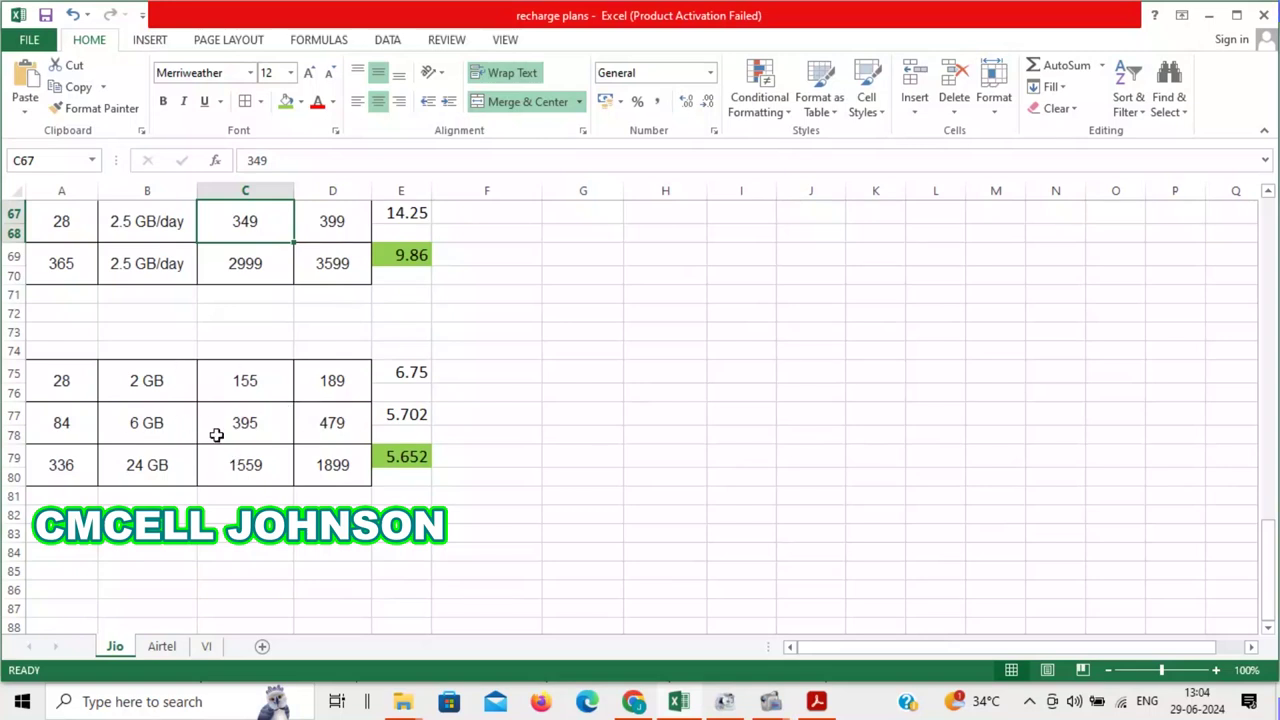
{"action": "left_click", "coordinate": [150, 384]}
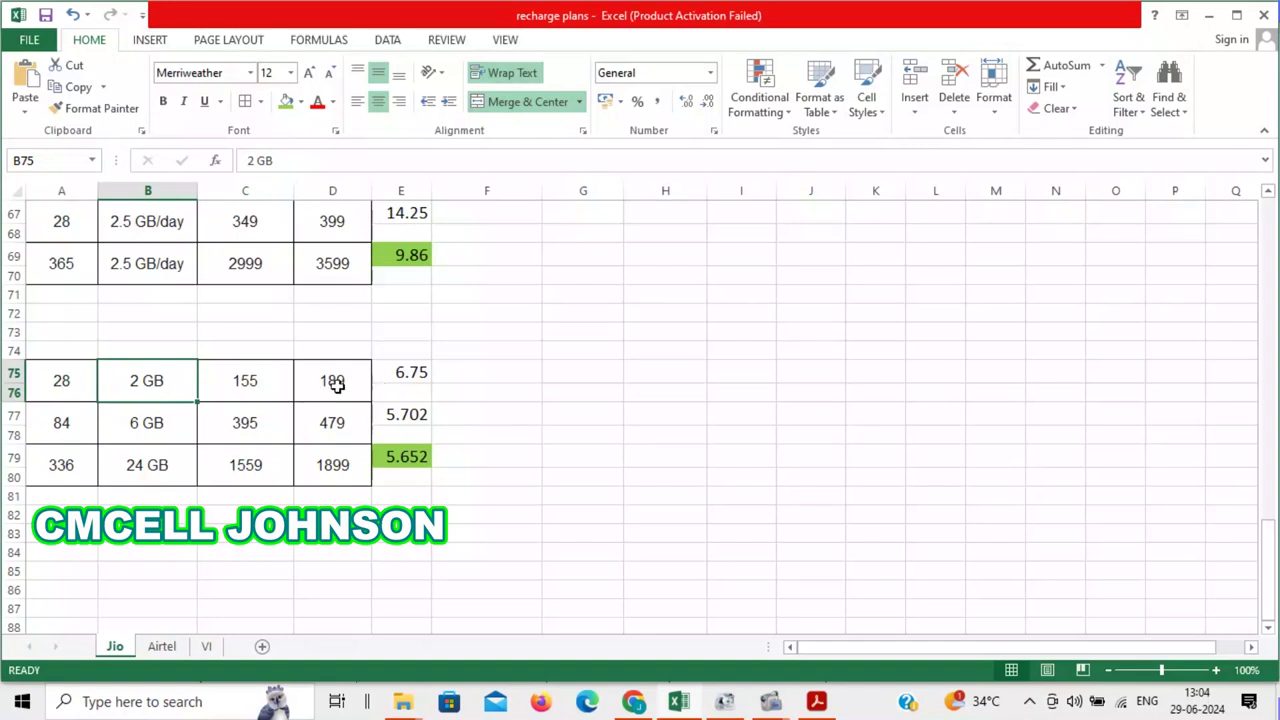
{"action": "left_click", "coordinate": [338, 388]}
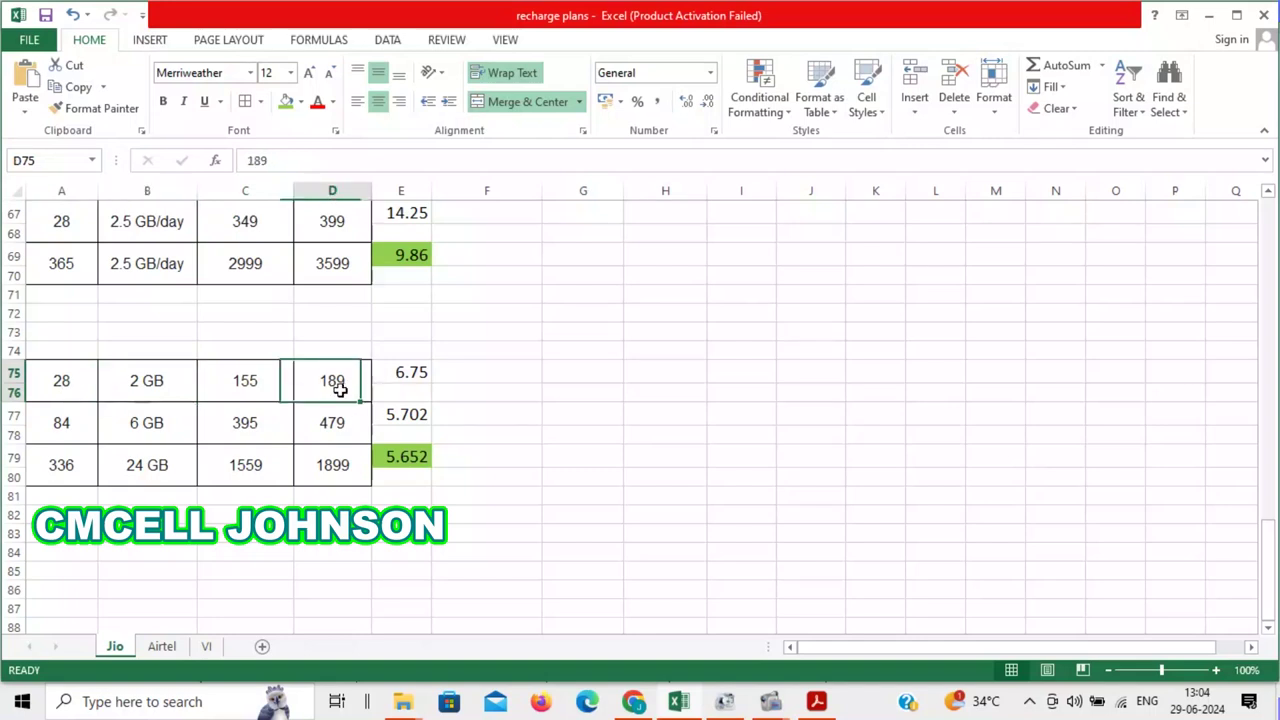
{"action": "left_click", "coordinate": [413, 372]}
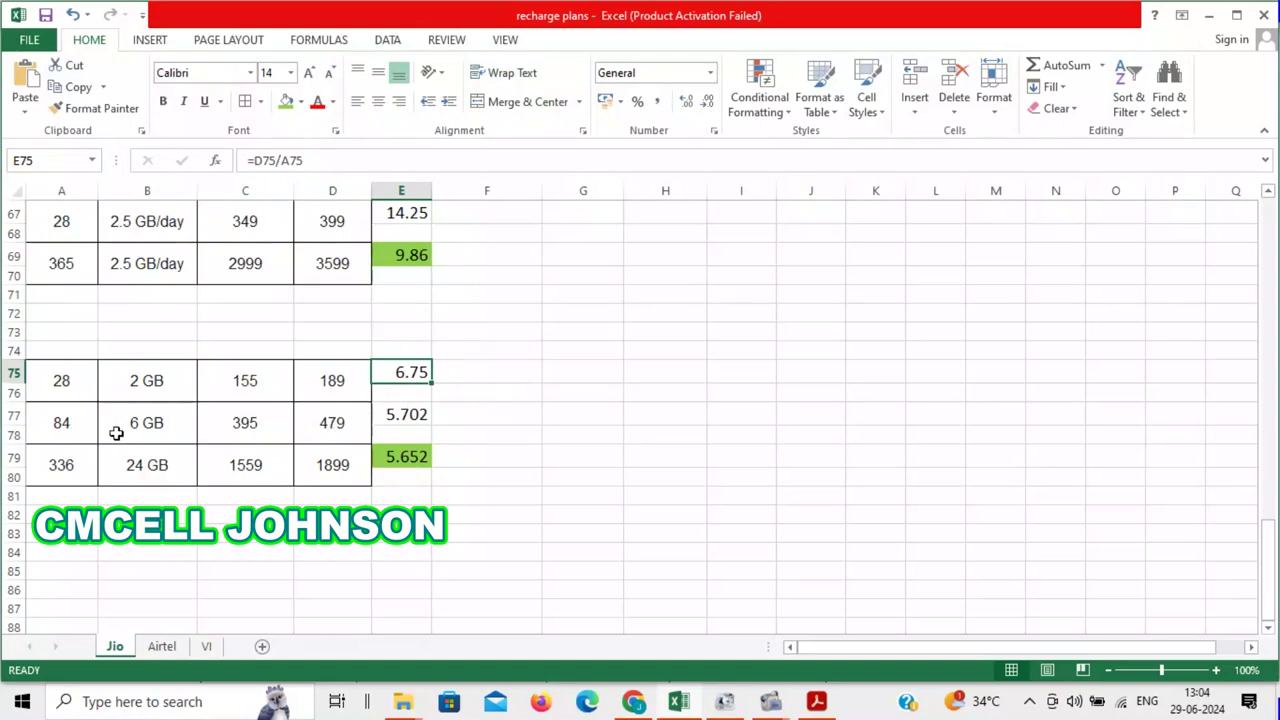
{"action": "left_click", "coordinate": [410, 413]}
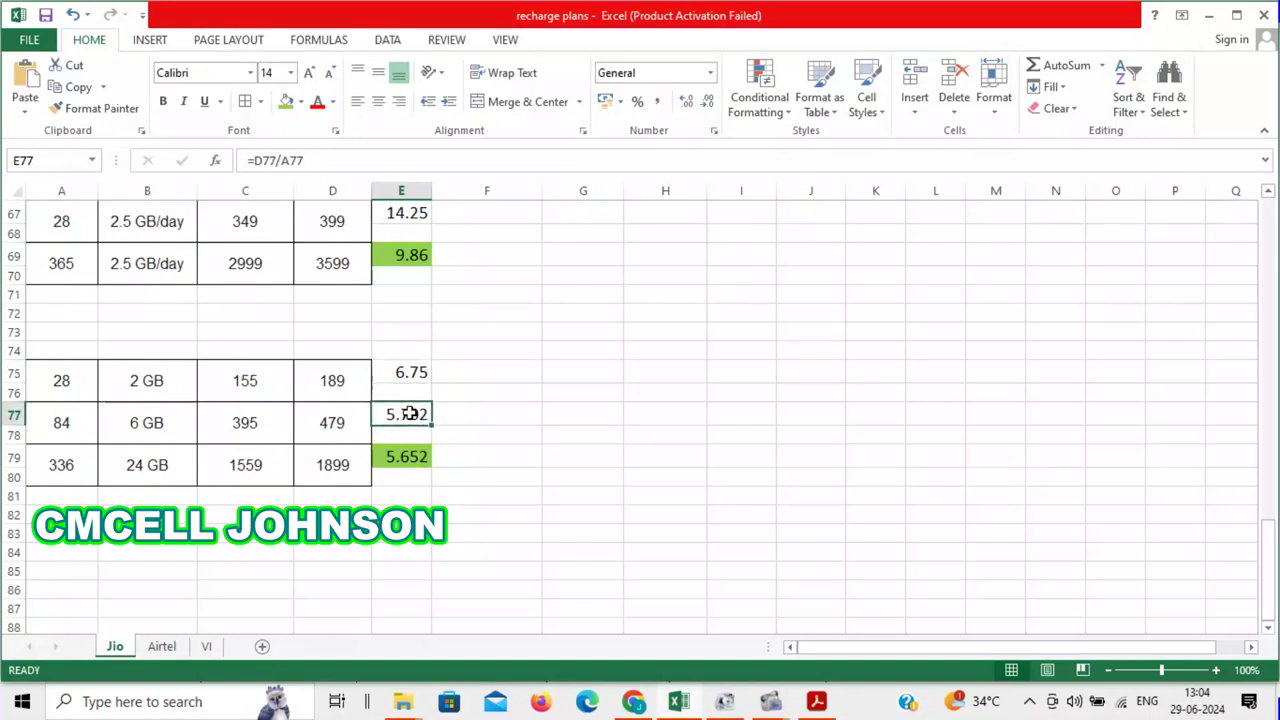
Examine the new price and per-day cost of Jio's 336-day 24 GB plan and compare it with the 28-day 2 GB plan
{"action": "left_click", "coordinate": [60, 461]}
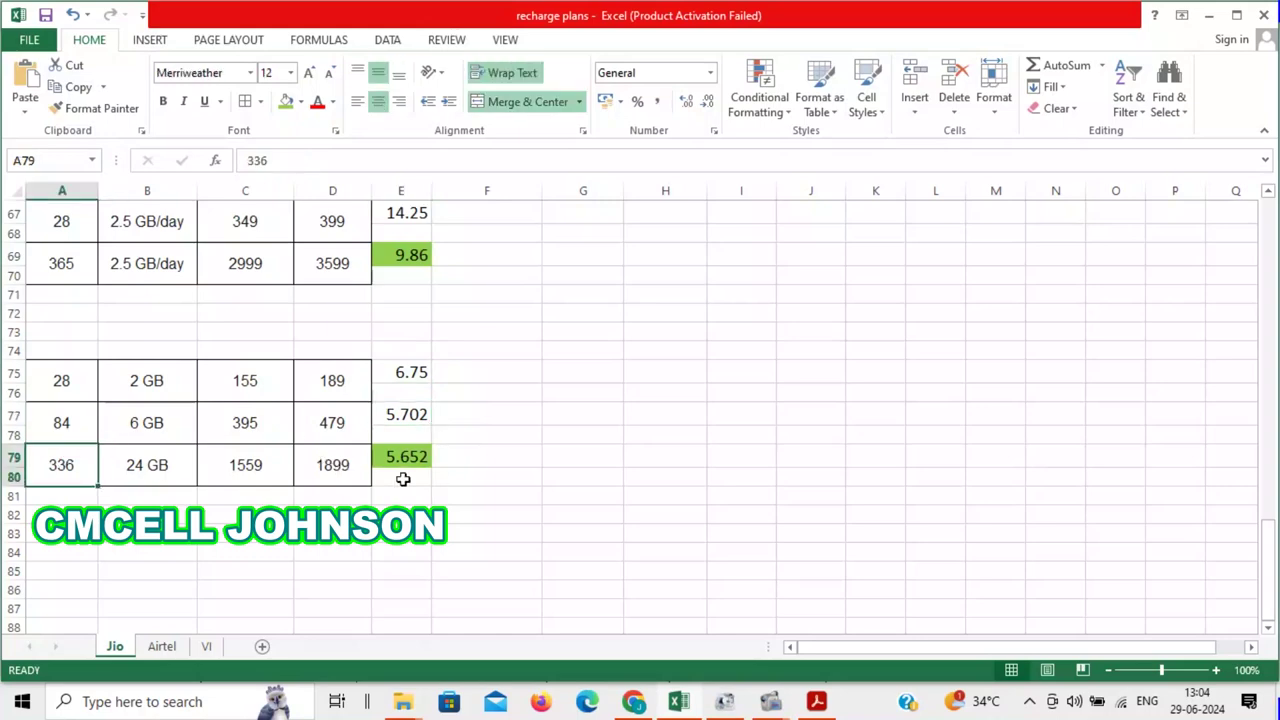
{"action": "left_click", "coordinate": [354, 470]}
{"action": "left_click", "coordinate": [410, 458]}
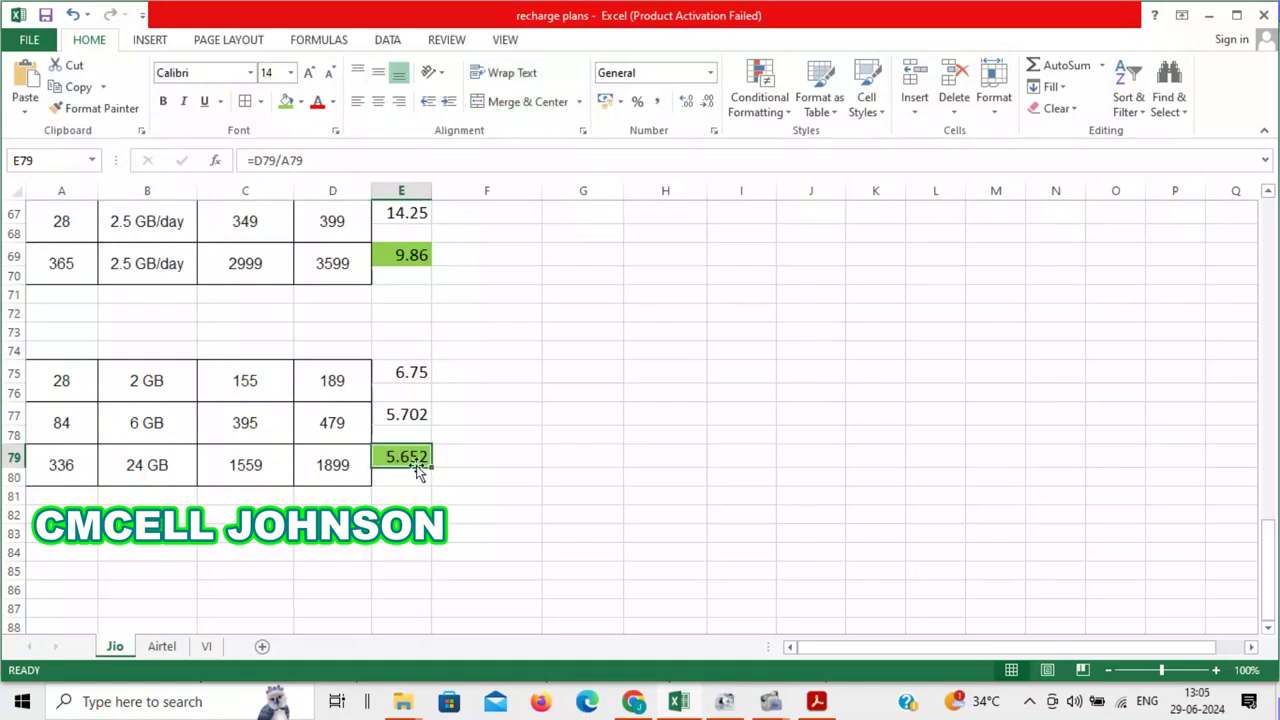
{"action": "left_click", "coordinate": [410, 511]}
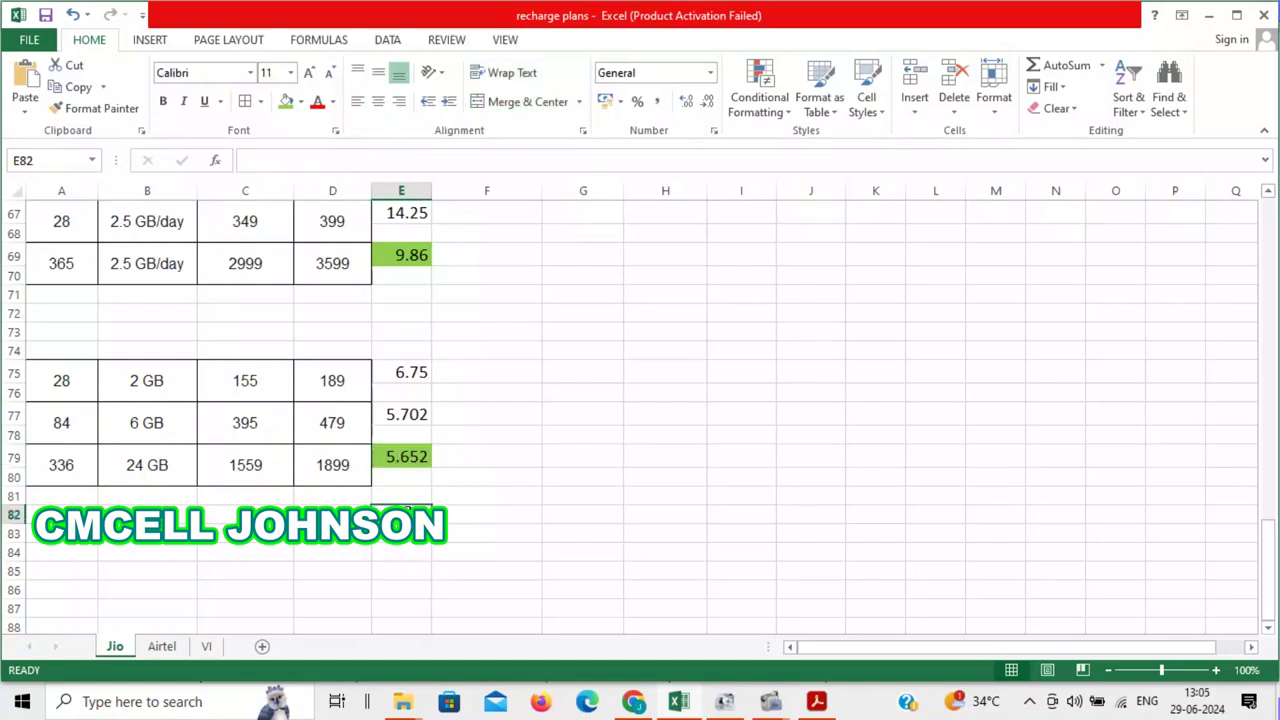
{"action": "left_click", "coordinate": [414, 371]}
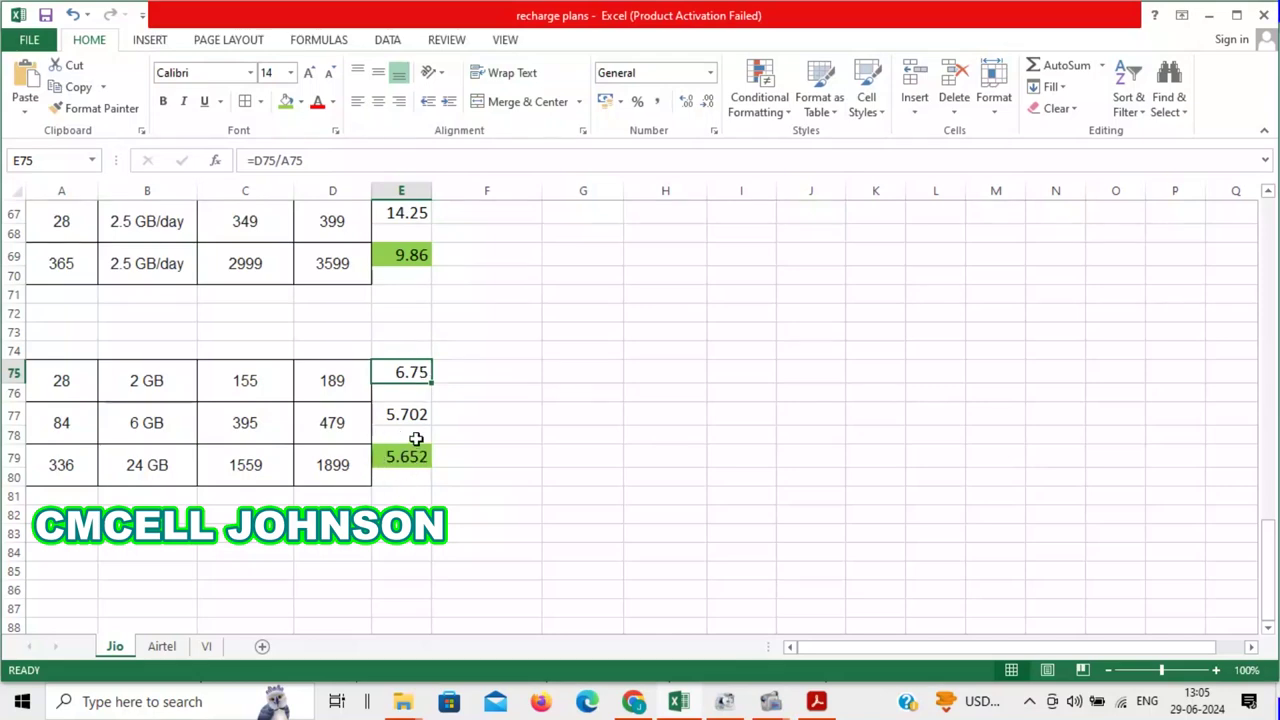
{"action": "left_click", "coordinate": [72, 470]}
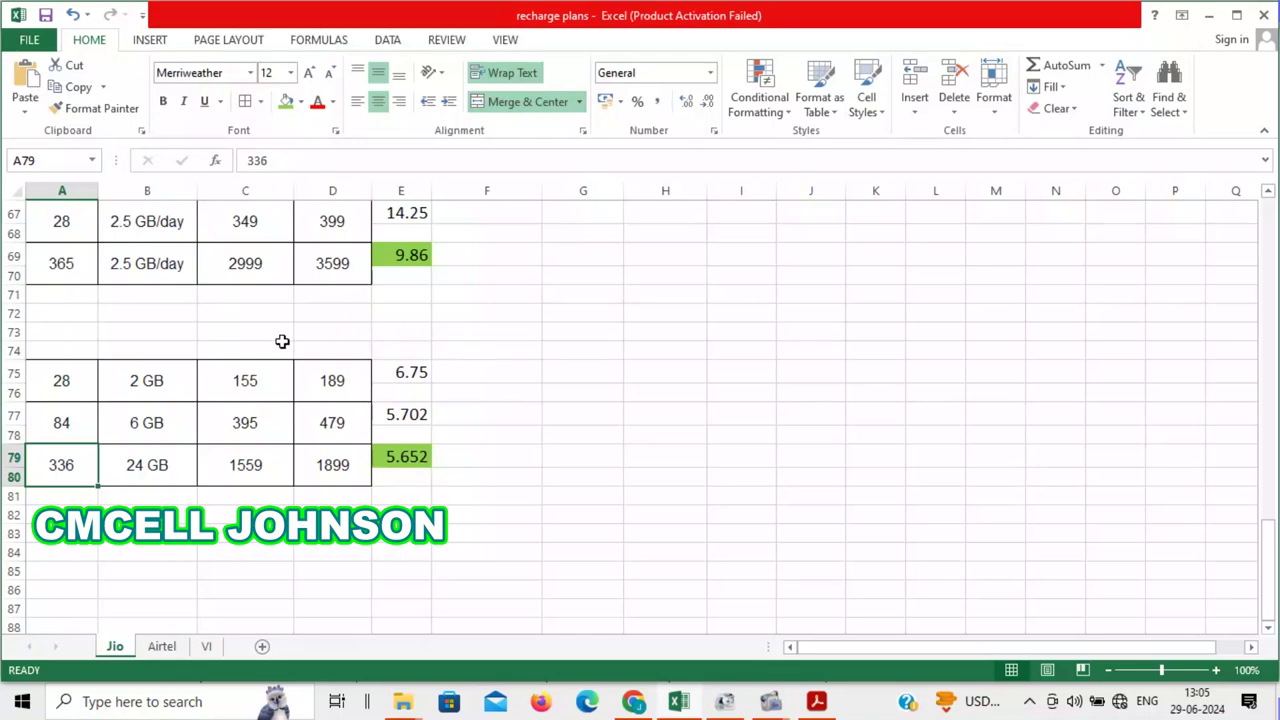
Compare the existing prices of Jio's 84-day 1.5 GB/day, 365-day 2.5 GB/day and 336-day 24 GB plans
{"action": "scroll", "coordinate": [283, 341], "scroll_direction": "up", "scroll_amount": 1}
{"action": "scroll", "coordinate": [280, 340], "scroll_direction": "up", "scroll_amount": 1}
{"action": "scroll", "coordinate": [243, 394], "scroll_direction": "down", "scroll_amount": 2}
{"action": "scroll", "coordinate": [235, 268], "scroll_direction": "up", "scroll_amount": 4}
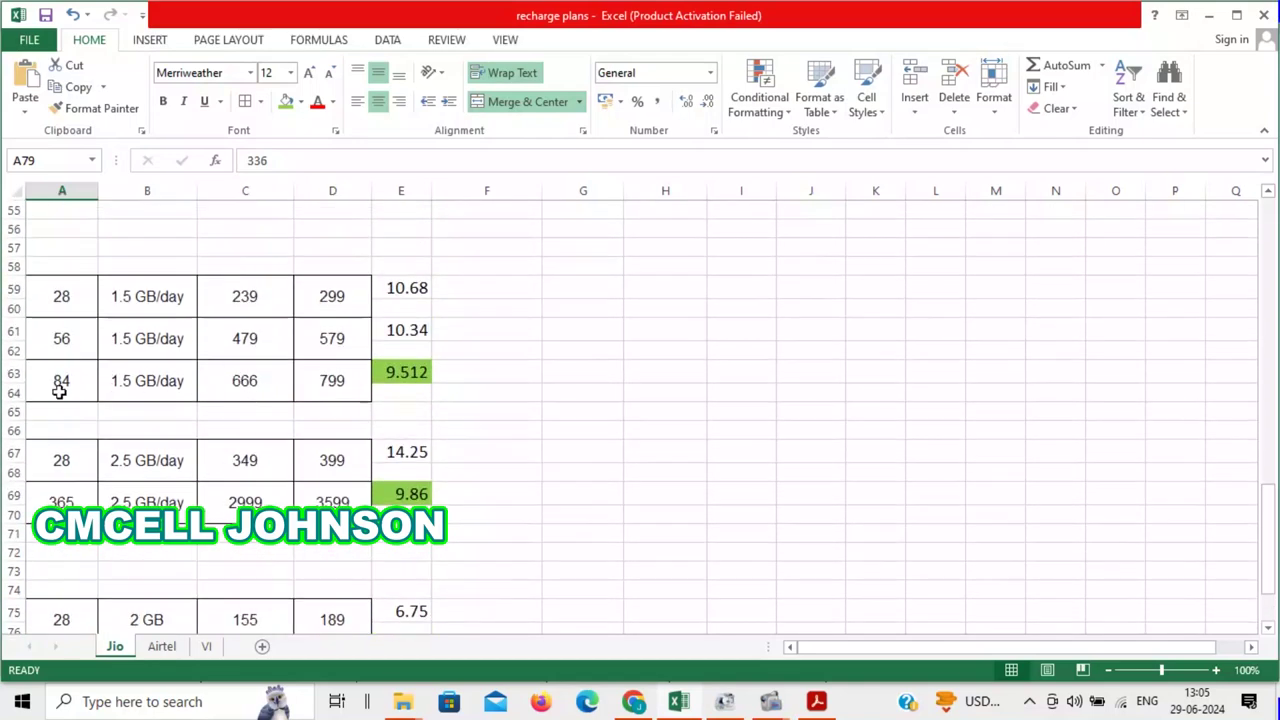
{"action": "left_click", "coordinate": [270, 384]}
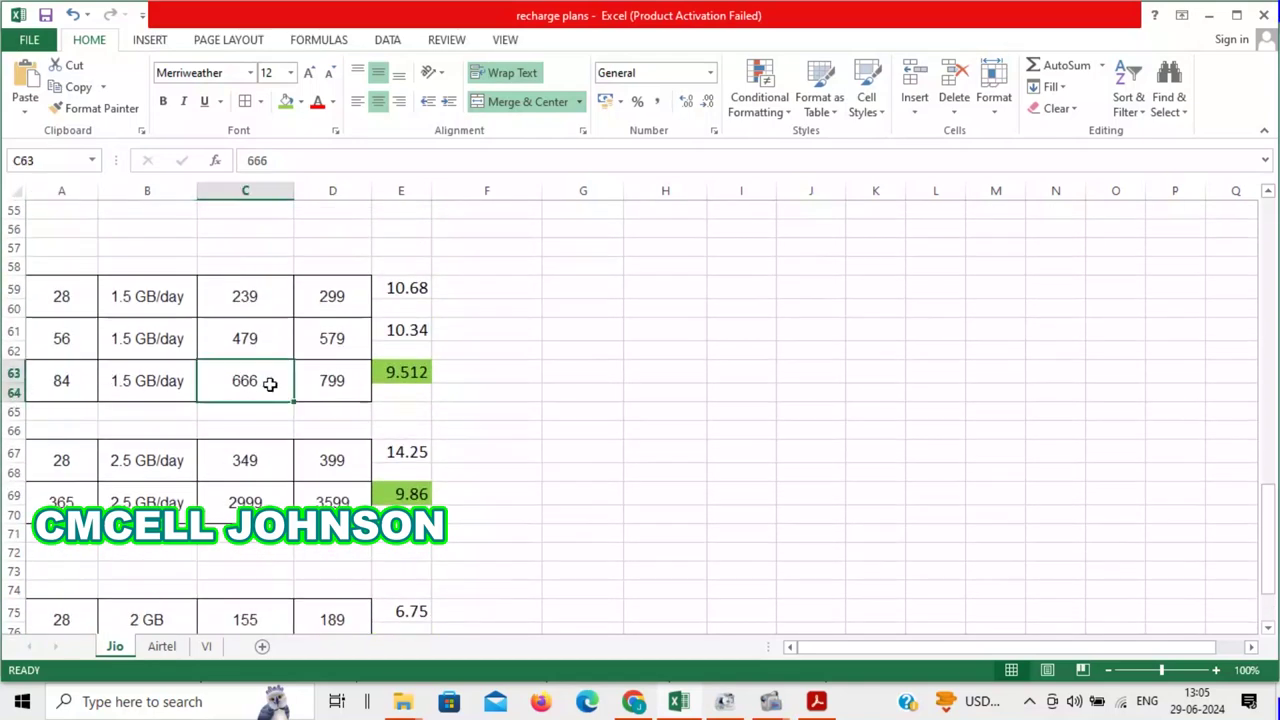
{"action": "scroll", "coordinate": [270, 384], "scroll_direction": "down", "scroll_amount": 1}
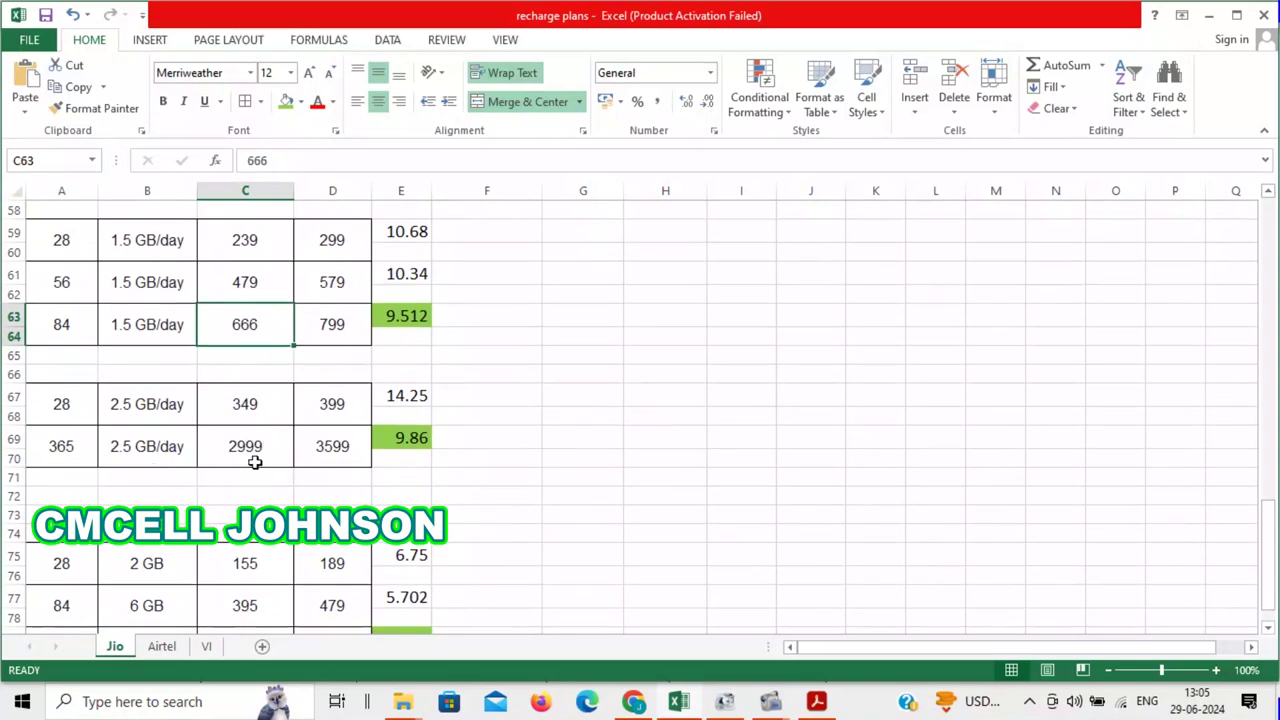
{"action": "left_click", "coordinate": [249, 457]}
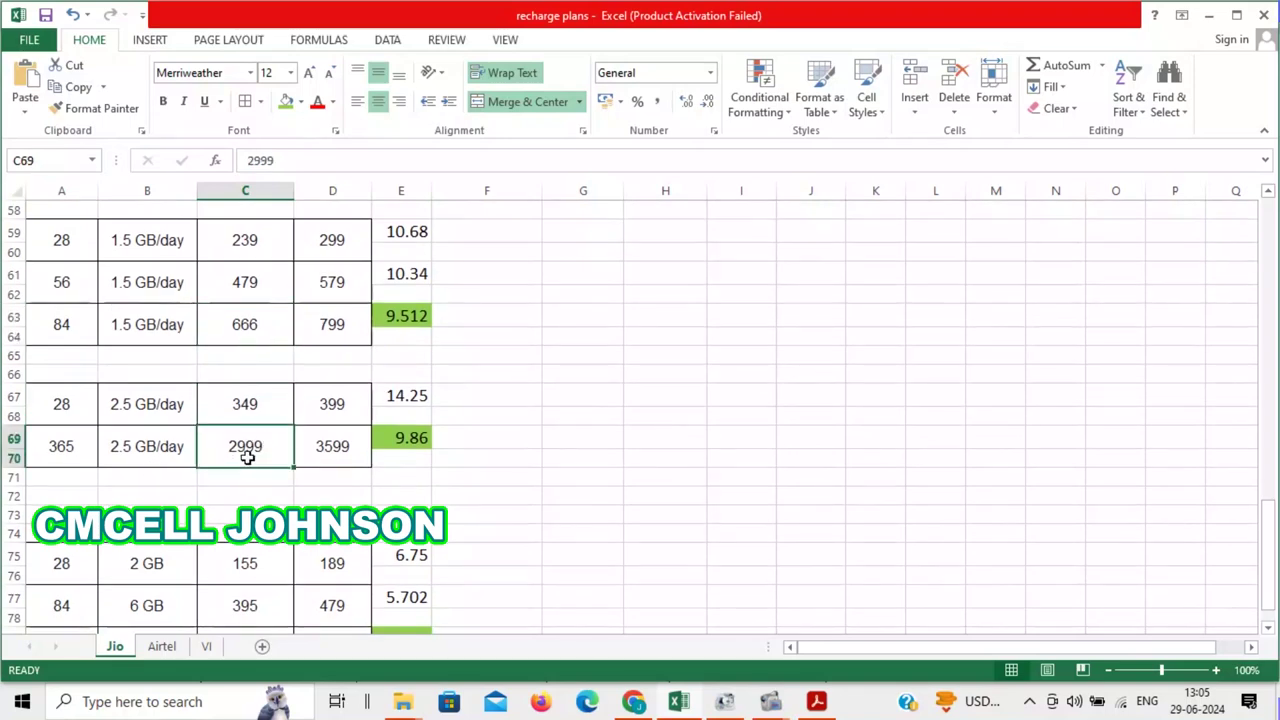
{"action": "scroll", "coordinate": [247, 457], "scroll_direction": "down", "scroll_amount": 4}
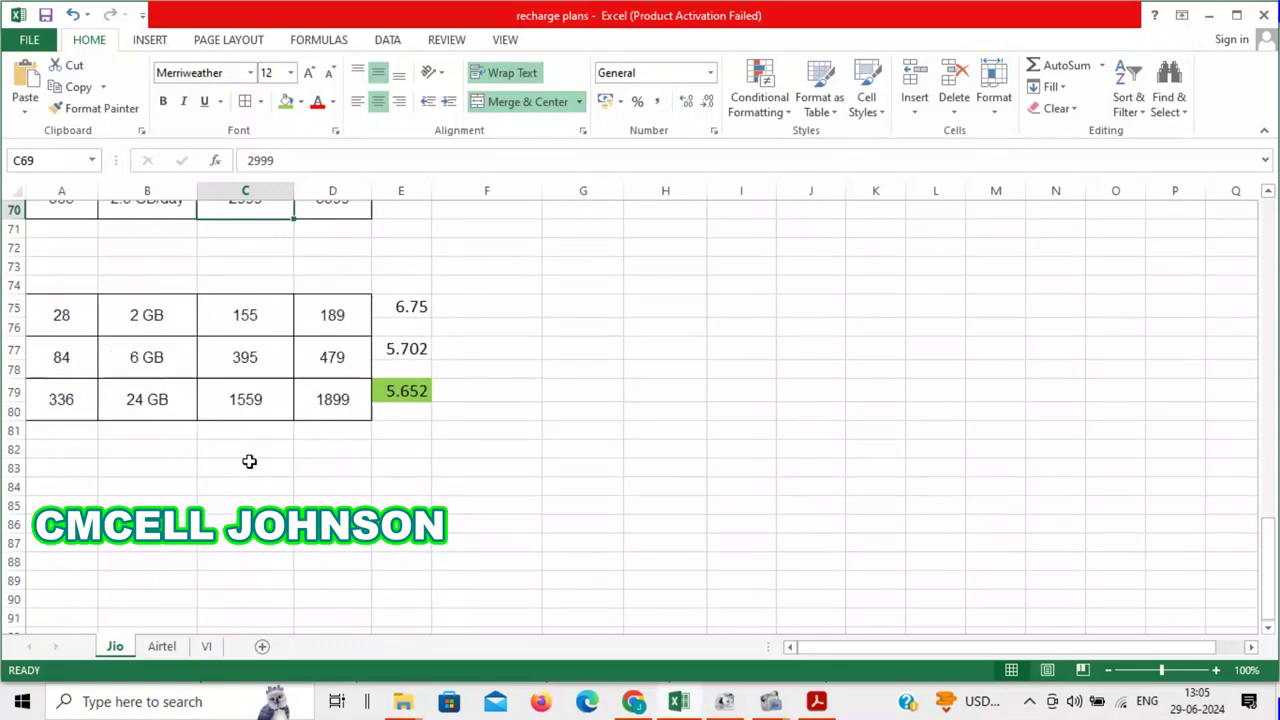
{"action": "left_click", "coordinate": [249, 404]}
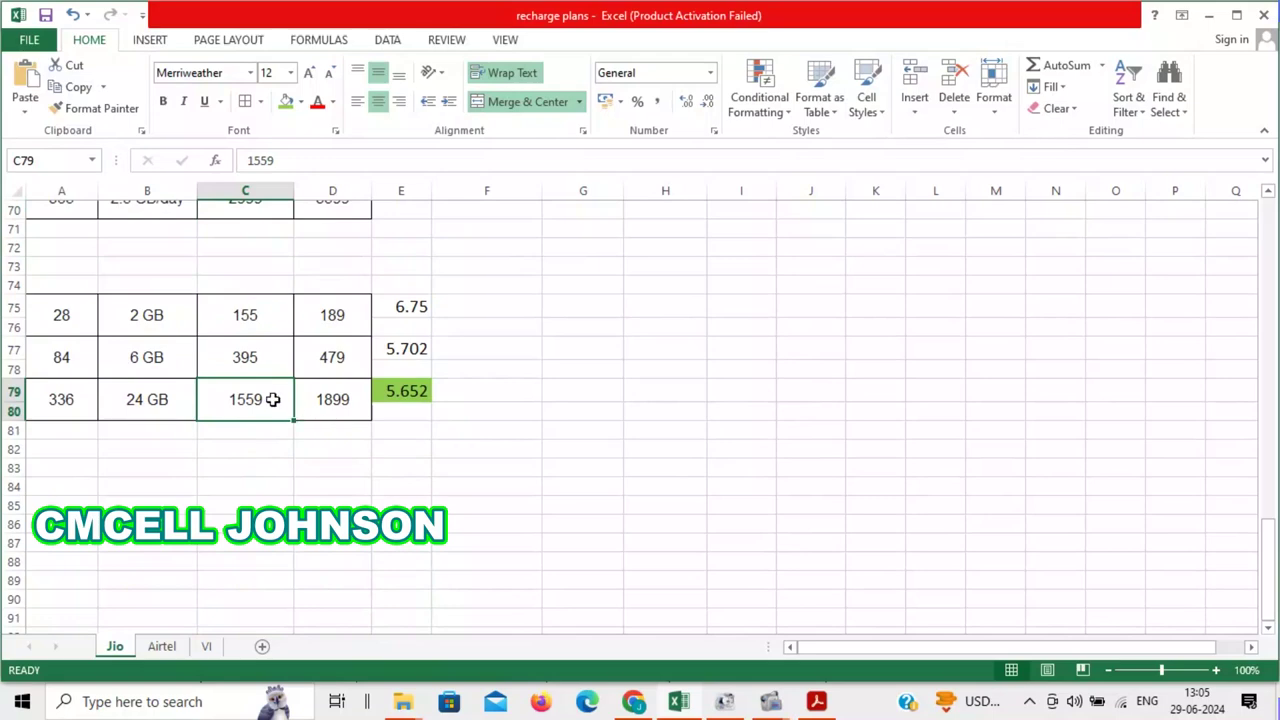
Look over the price tables of all three operators and return to Jio's 336-day 24 GB plan
{"action": "scroll", "coordinate": [272, 399], "scroll_direction": "up", "scroll_amount": 20}
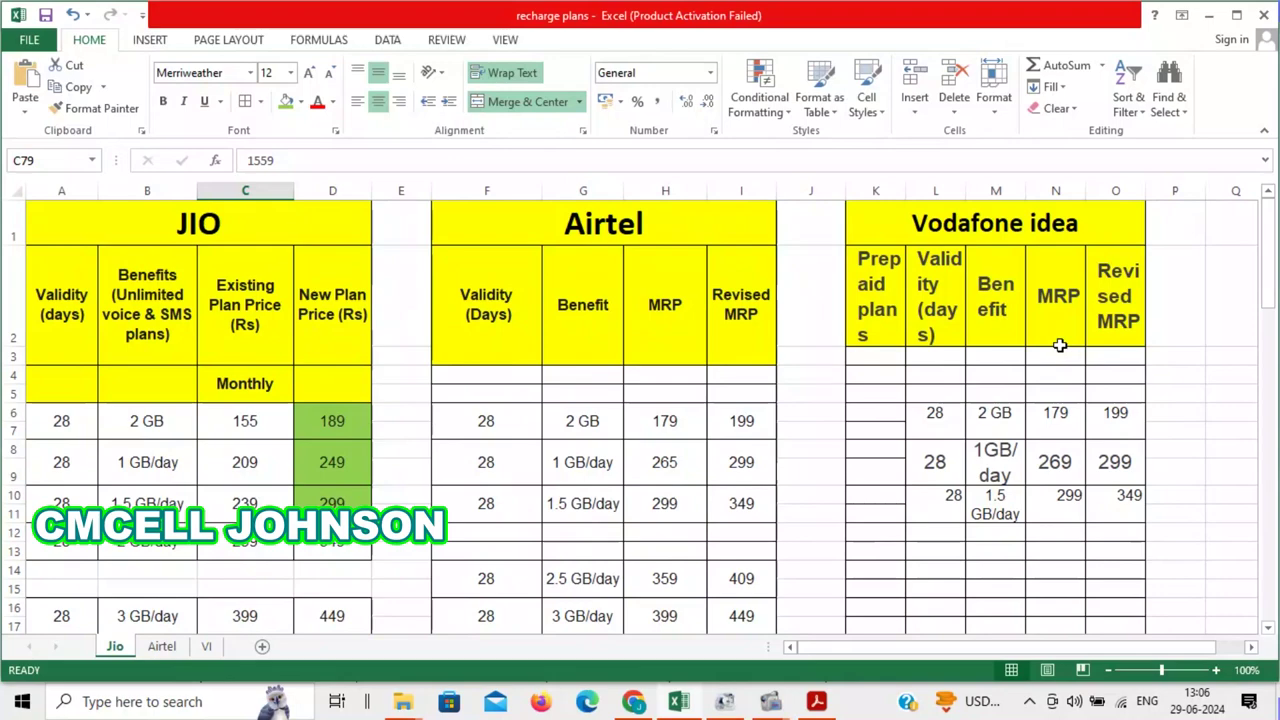
{"action": "scroll", "coordinate": [957, 363], "scroll_direction": "down", "scroll_amount": 18}
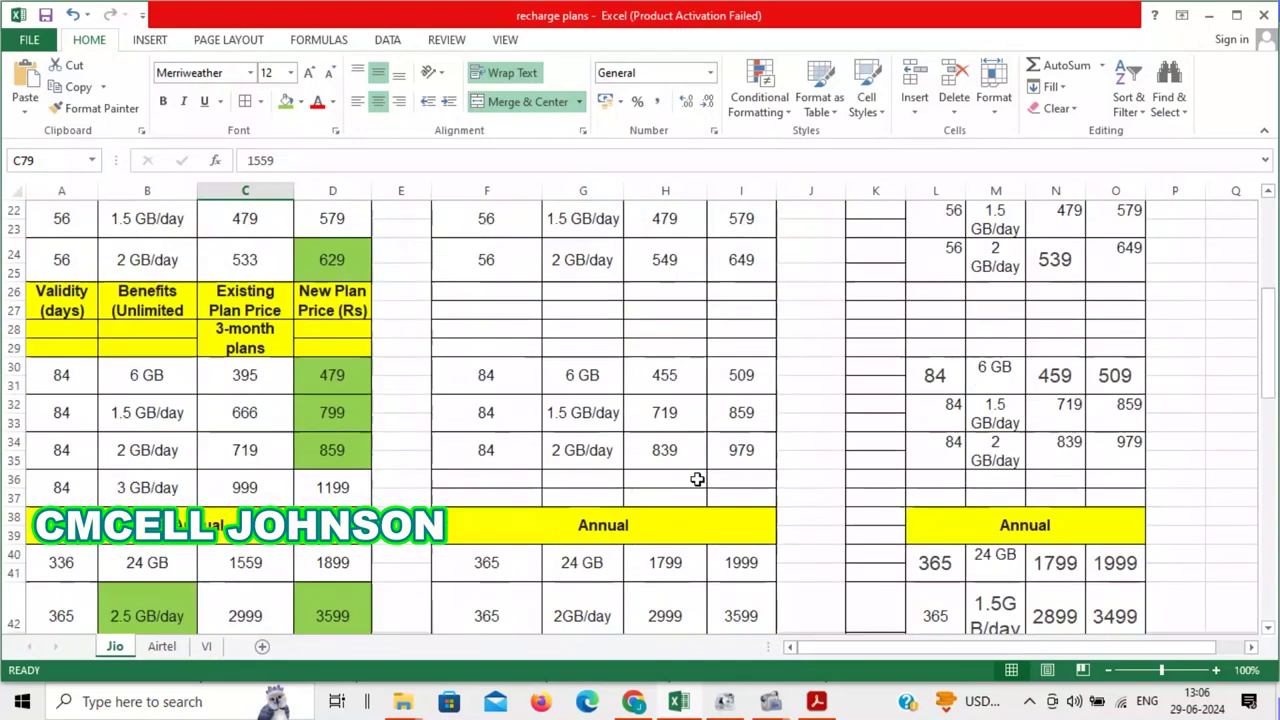
{"action": "scroll", "coordinate": [266, 411], "scroll_direction": "down", "scroll_amount": 6}
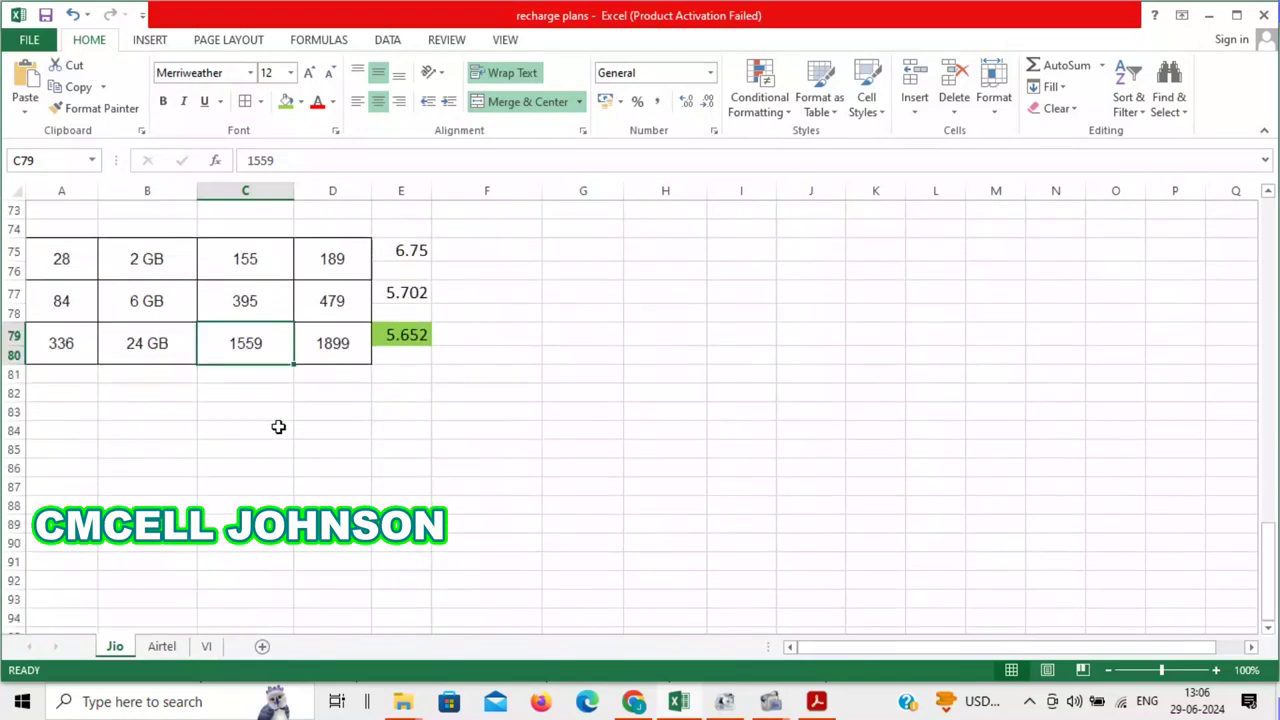
{"action": "scroll", "coordinate": [260, 385], "scroll_direction": "up", "scroll_amount": 1}
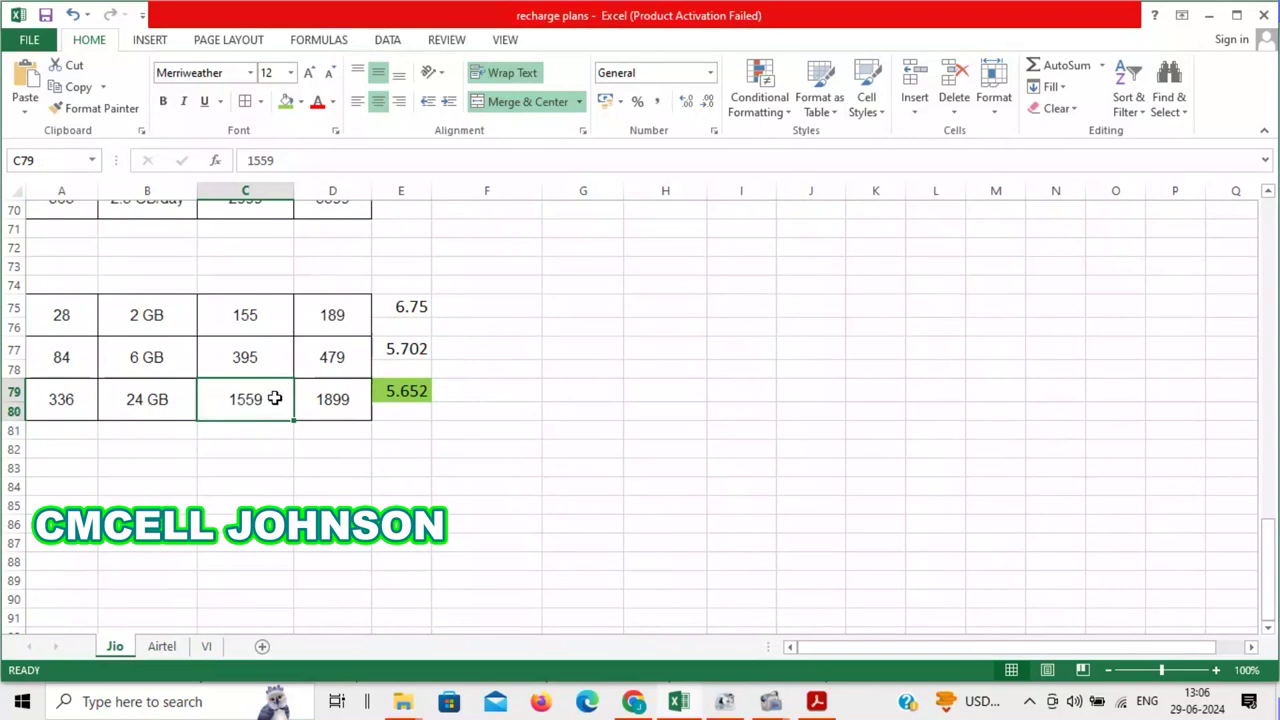
Recheck Jio's 365-day 2.5 GB/day plan and the 84-day 1.5 GB/day plan's existing price, and return to the operator comparison
{"action": "scroll", "coordinate": [274, 397], "scroll_direction": "up", "scroll_amount": 1}
{"action": "scroll", "coordinate": [274, 397], "scroll_direction": "up", "scroll_amount": 4}
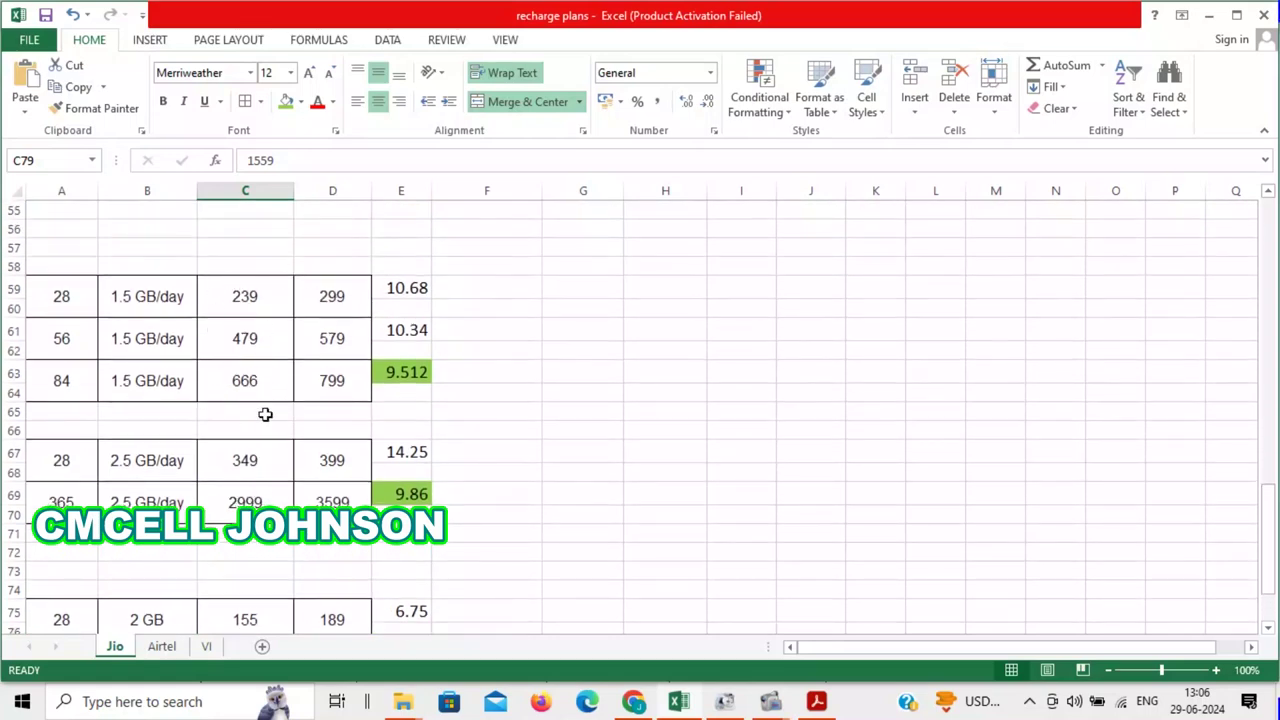
{"action": "left_click", "coordinate": [147, 502]}
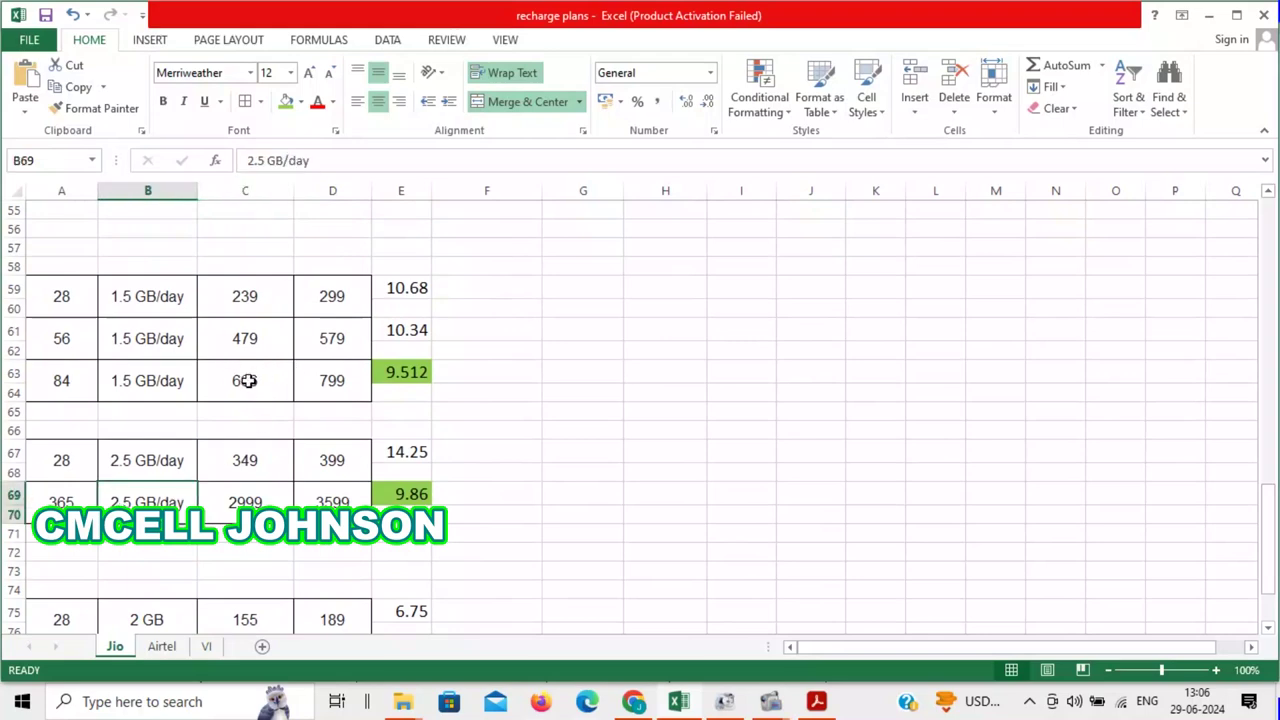
{"action": "left_click", "coordinate": [262, 387]}
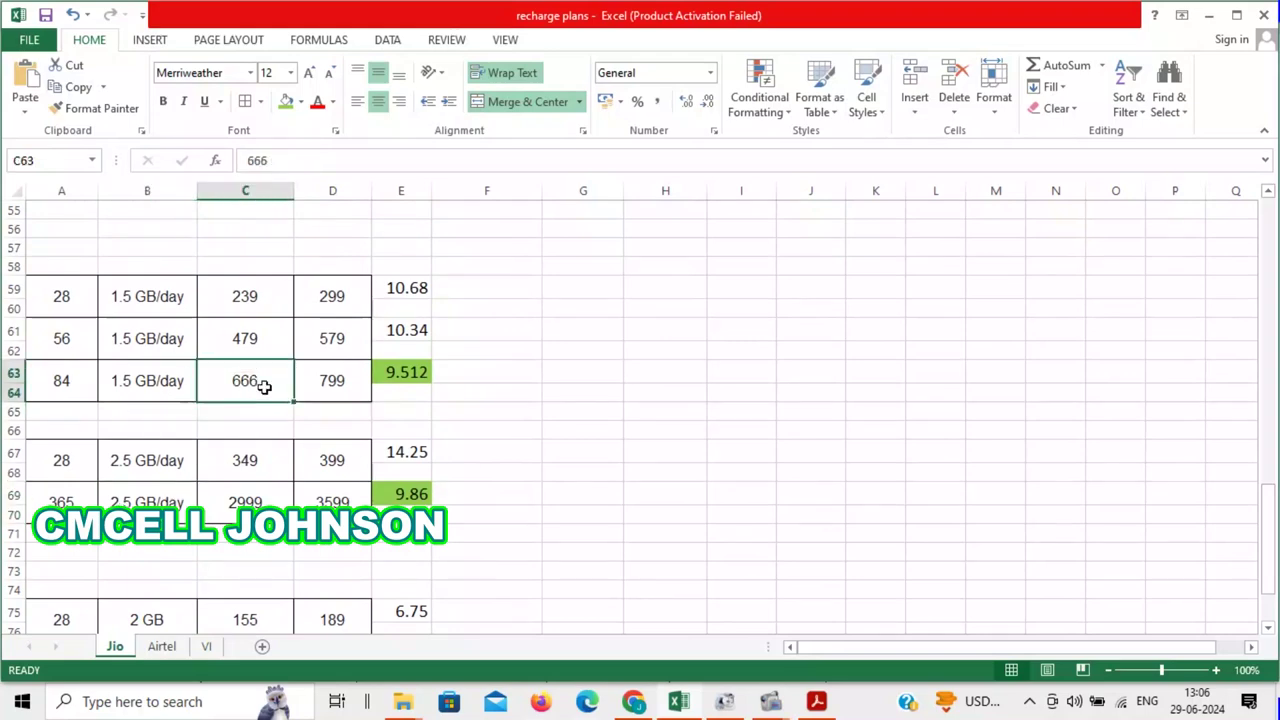
{"action": "scroll", "coordinate": [509, 320], "scroll_direction": "up", "scroll_amount": 18}
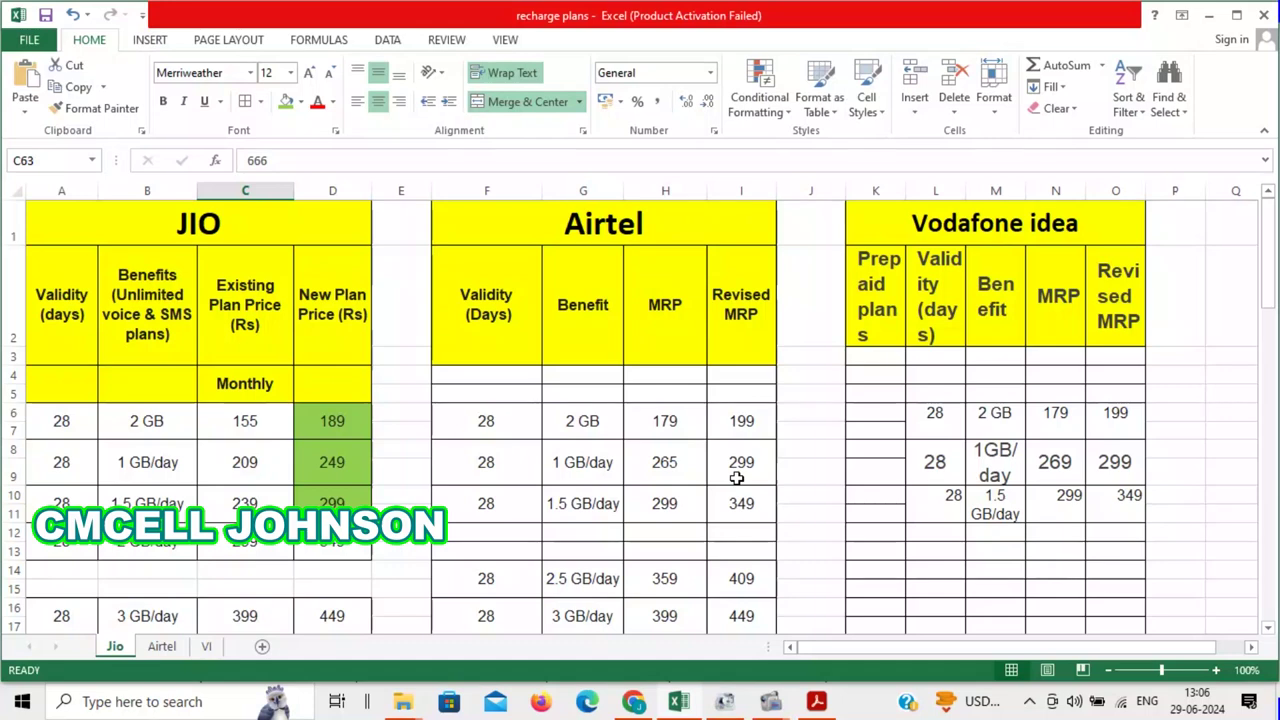
Switch to Adobe Acrobat to view the recharge plan PDF through its closing page, and bring up the YouTube channel page in Chrome
{"action": "left_click", "coordinate": [817, 705]}
{"action": "scroll", "coordinate": [760, 465], "scroll_direction": "down", "scroll_amount": 10}
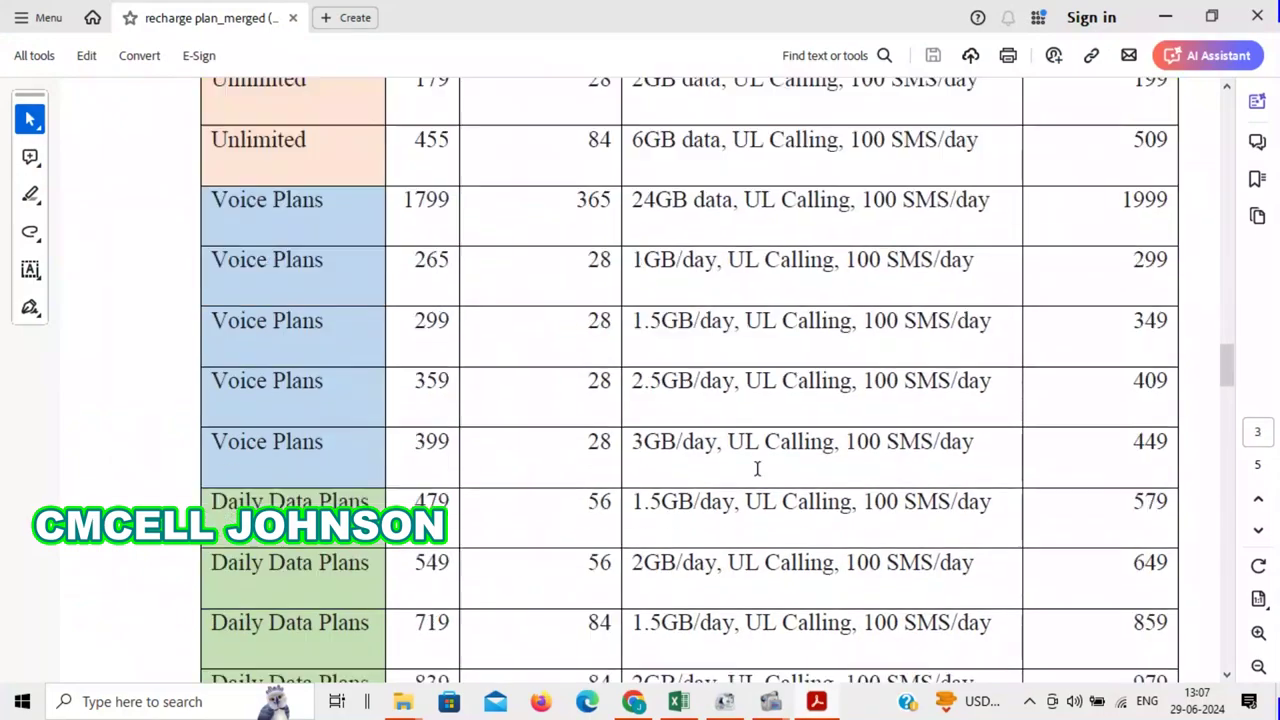
{"action": "scroll", "coordinate": [760, 470], "scroll_direction": "down", "scroll_amount": 15}
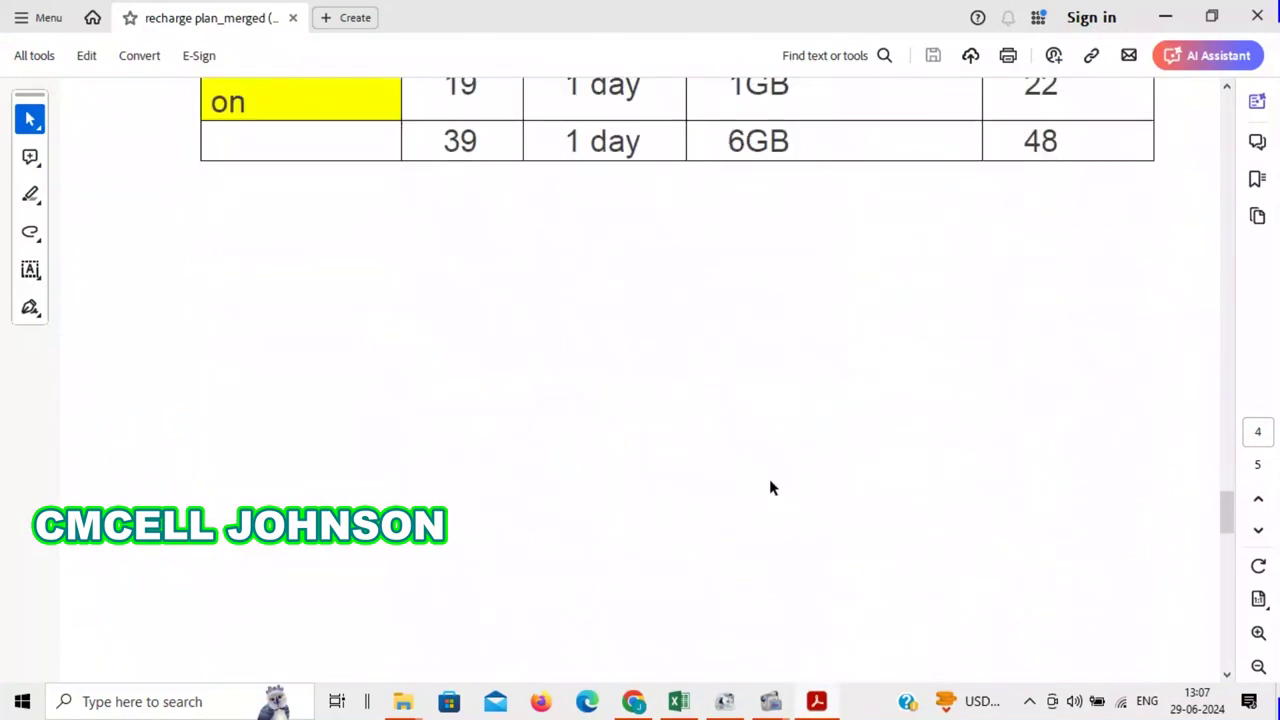
{"action": "scroll", "coordinate": [772, 489], "scroll_direction": "down", "scroll_amount": 10}
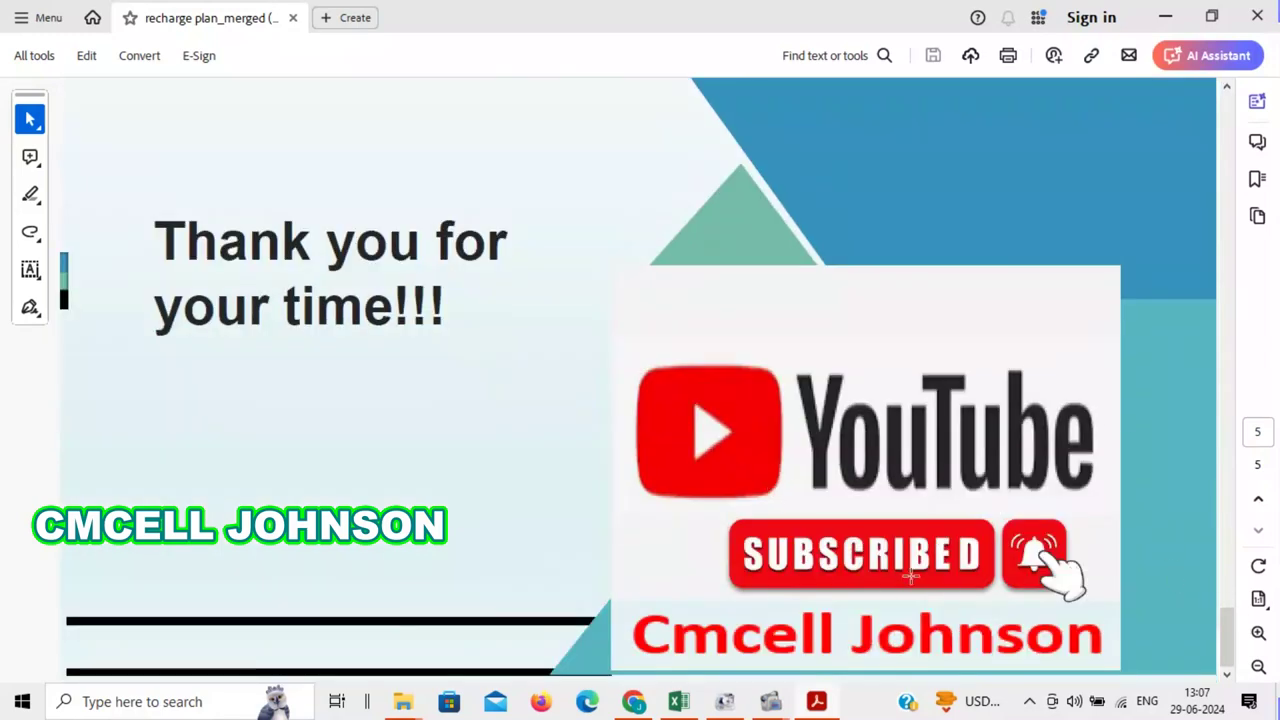
{"action": "left_click", "coordinate": [640, 705]}
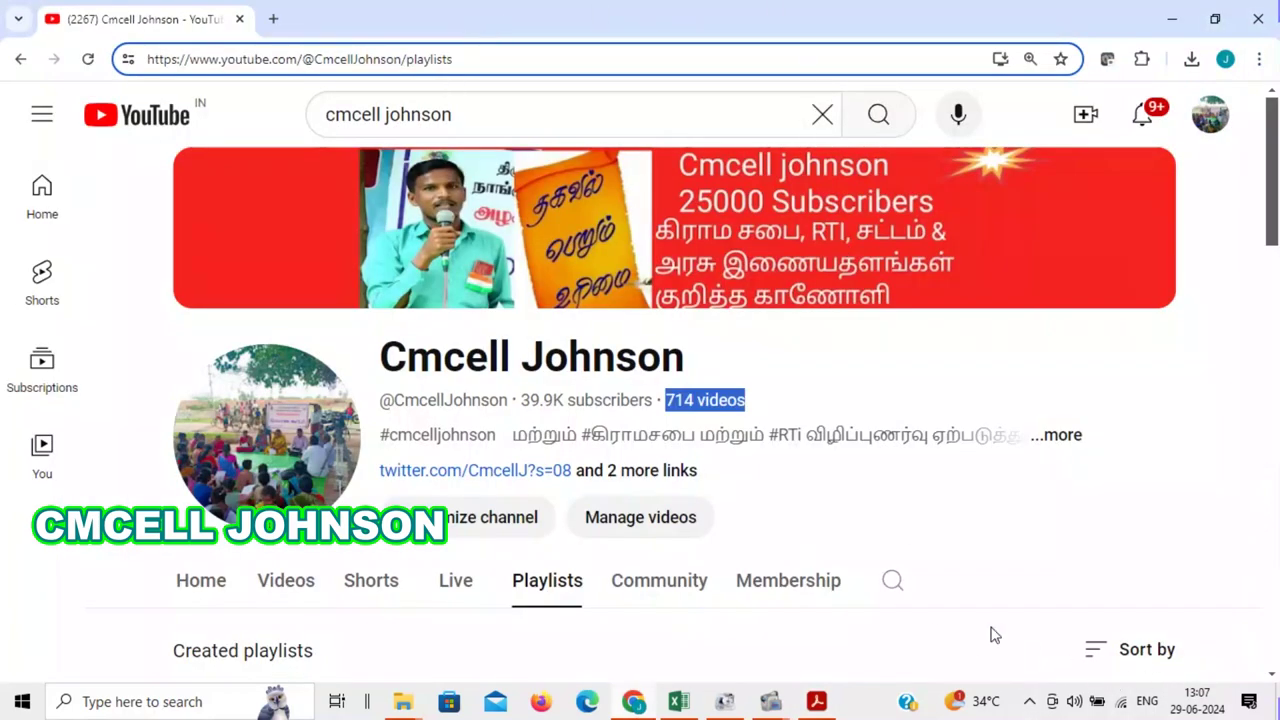